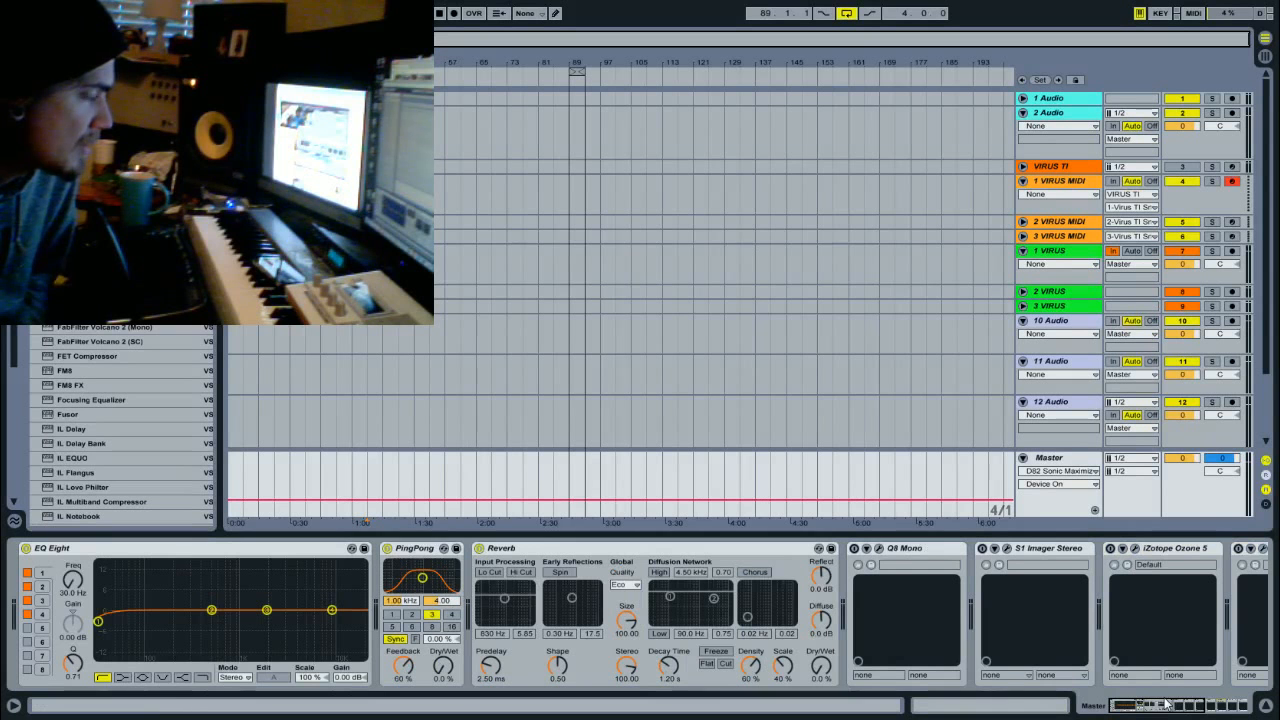
Set the Master track Reverb's Dry/Wet to 1.0 % and fold the EQ Eight, PingPong and Reverb devices
left_click_drag(1166, 704, 1095, 715)
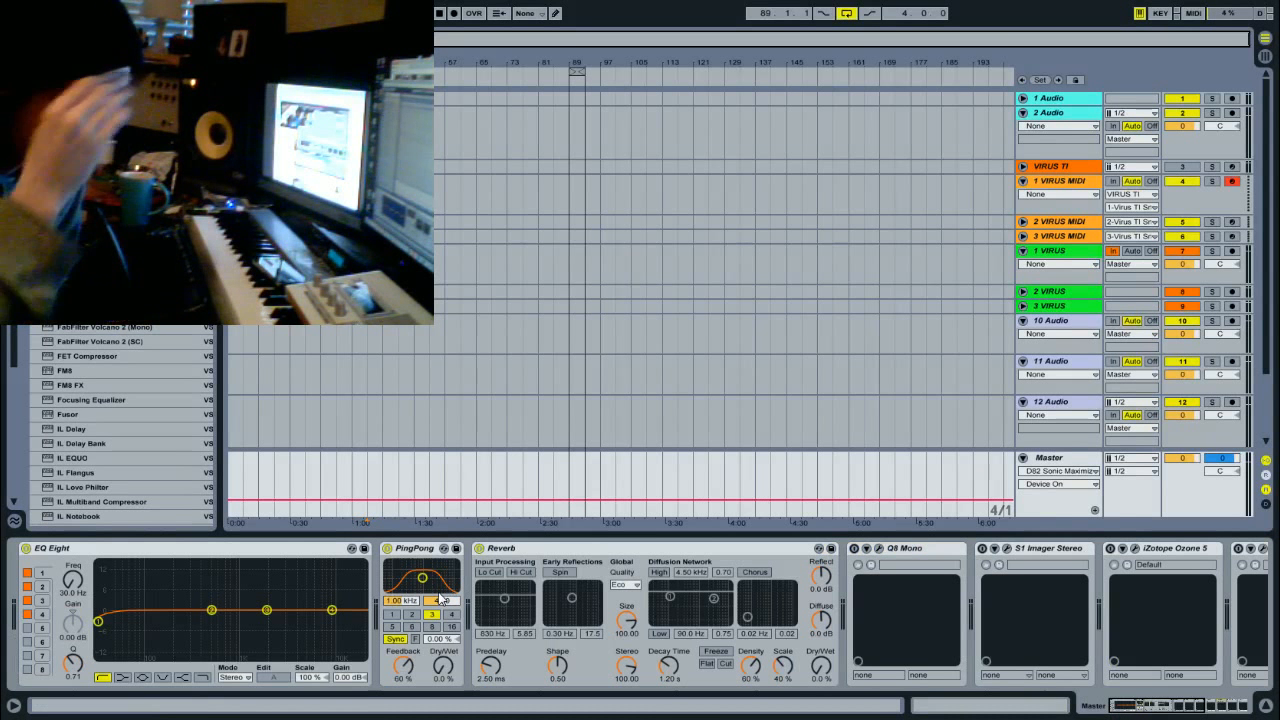
left_click(118, 549)
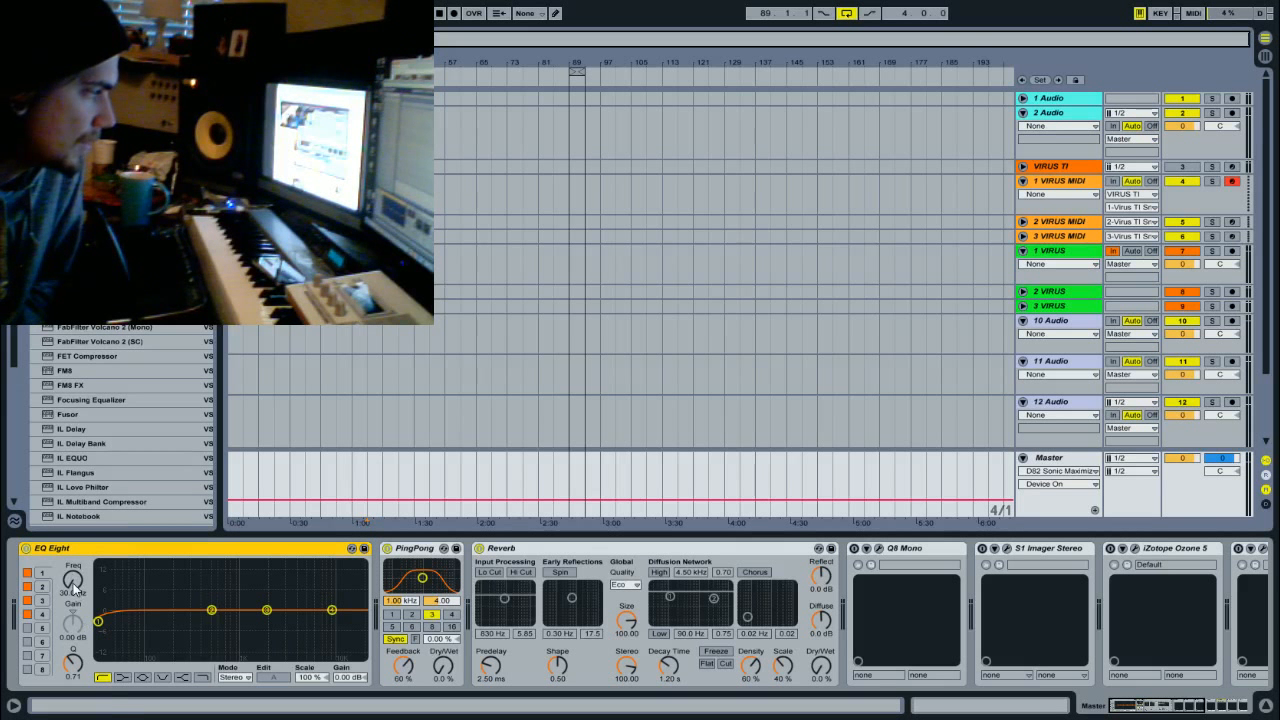
mouse_move(73, 585)
left_mouse_down()
mouse_move(73, 540)
mouse_move(73, 588)
left_mouse_up()
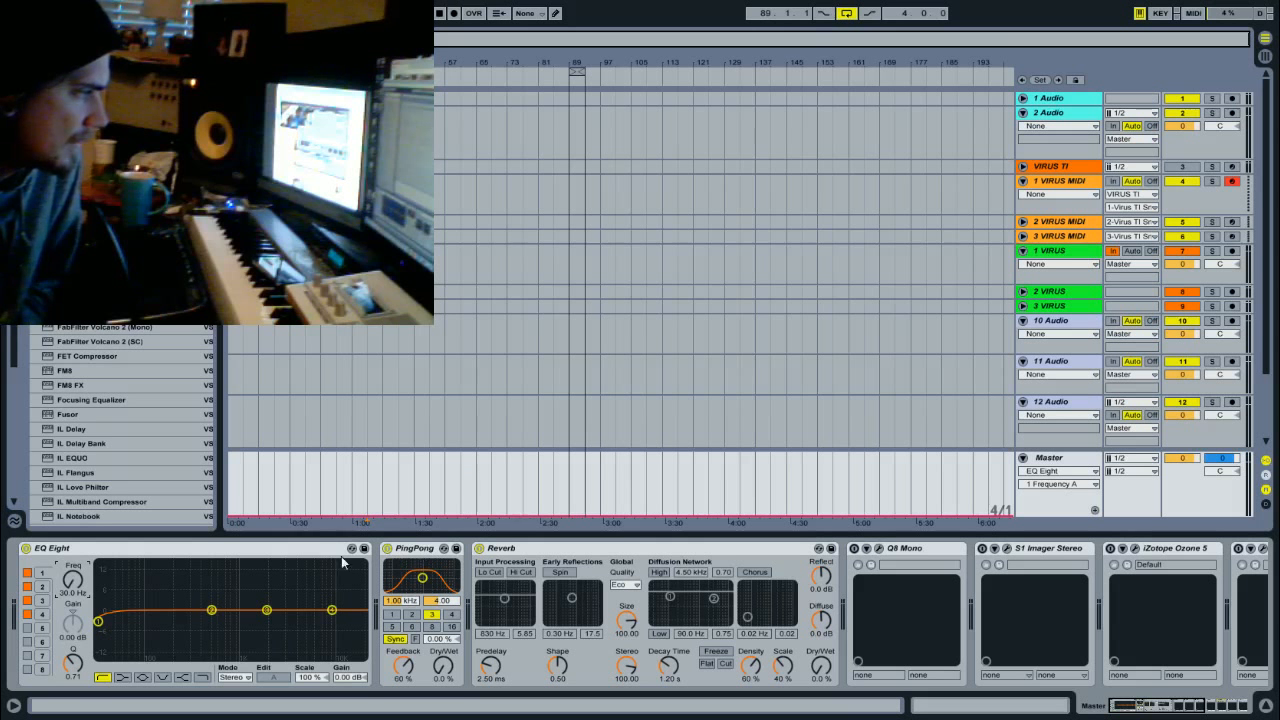
double_click(256, 556)
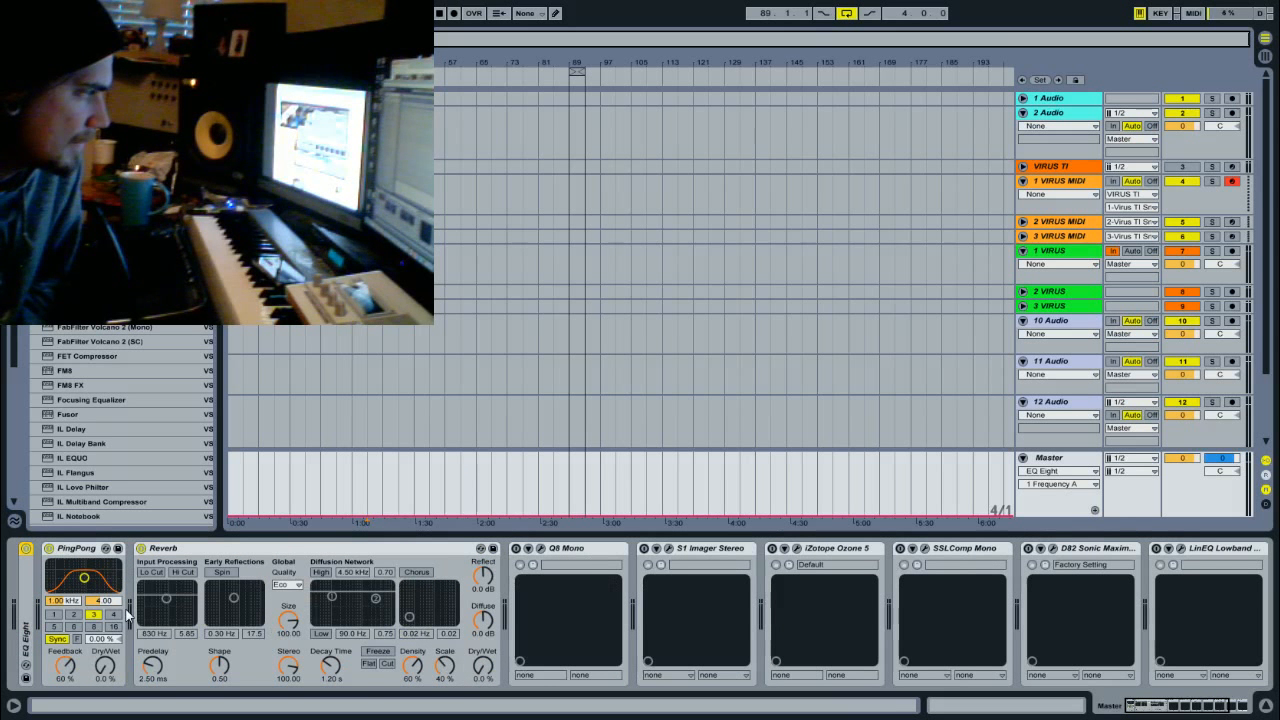
double_click(70, 552)
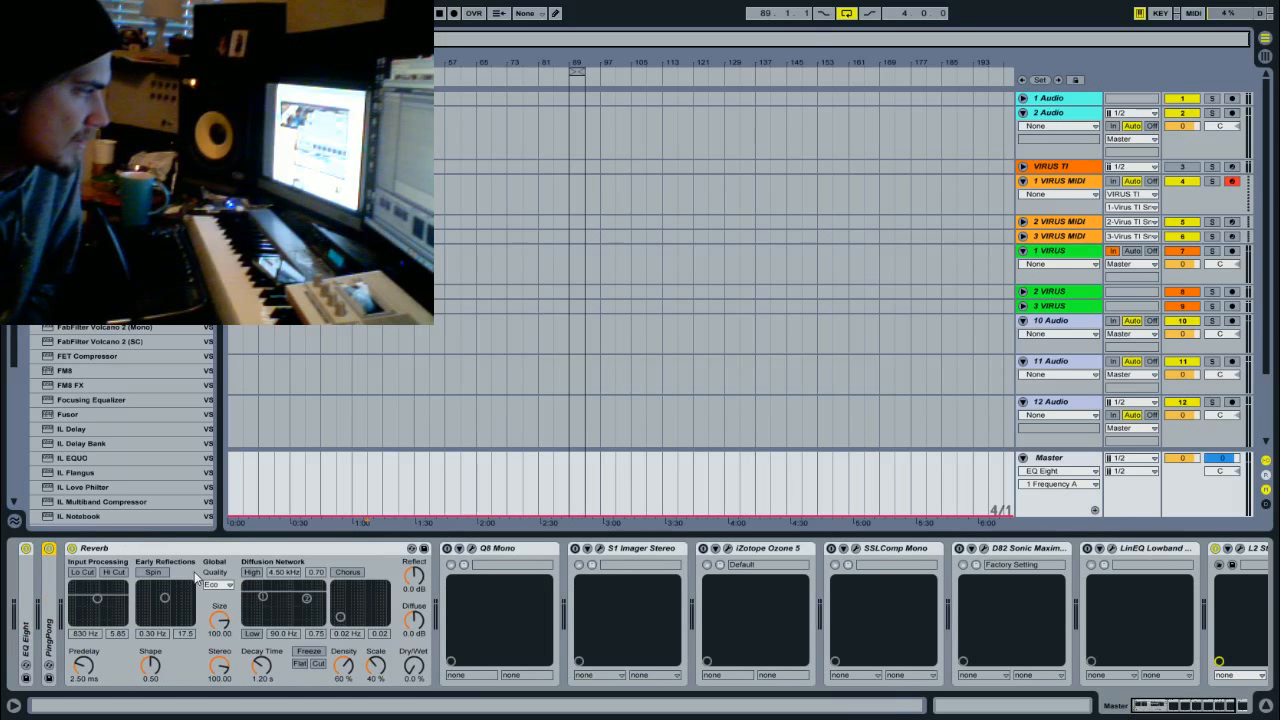
left_click(413, 665)
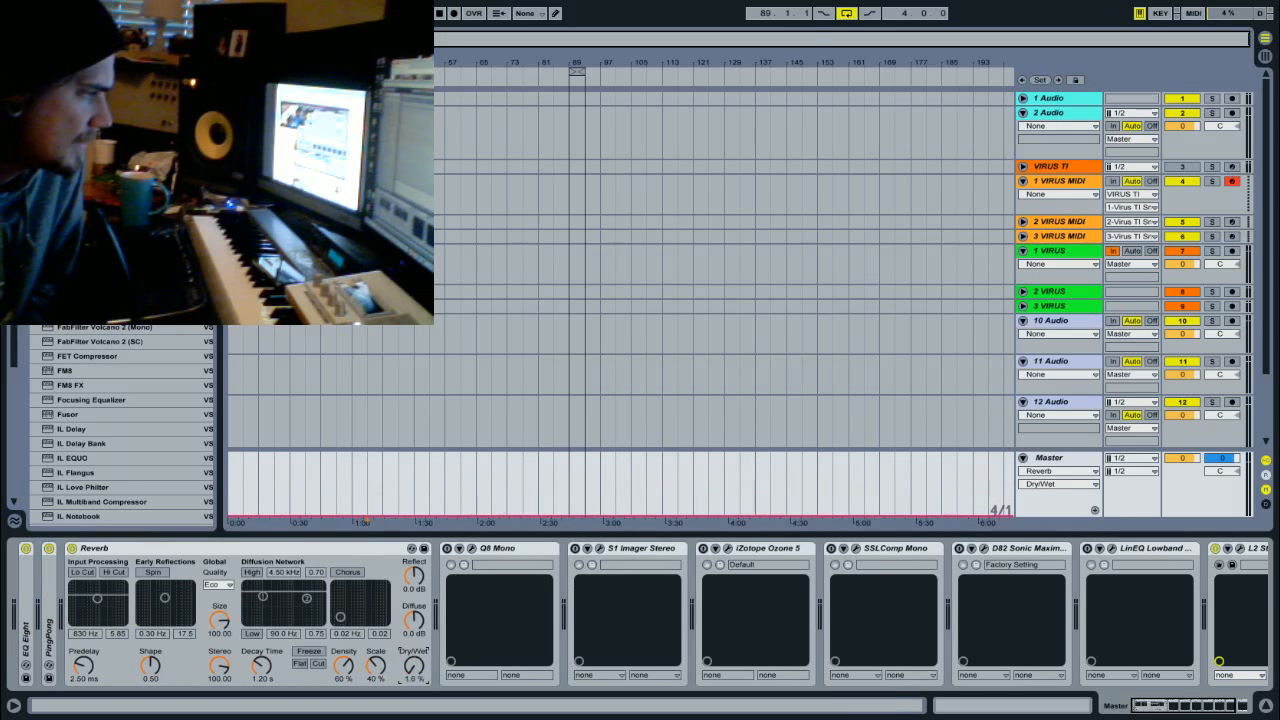
double_click(200, 547)
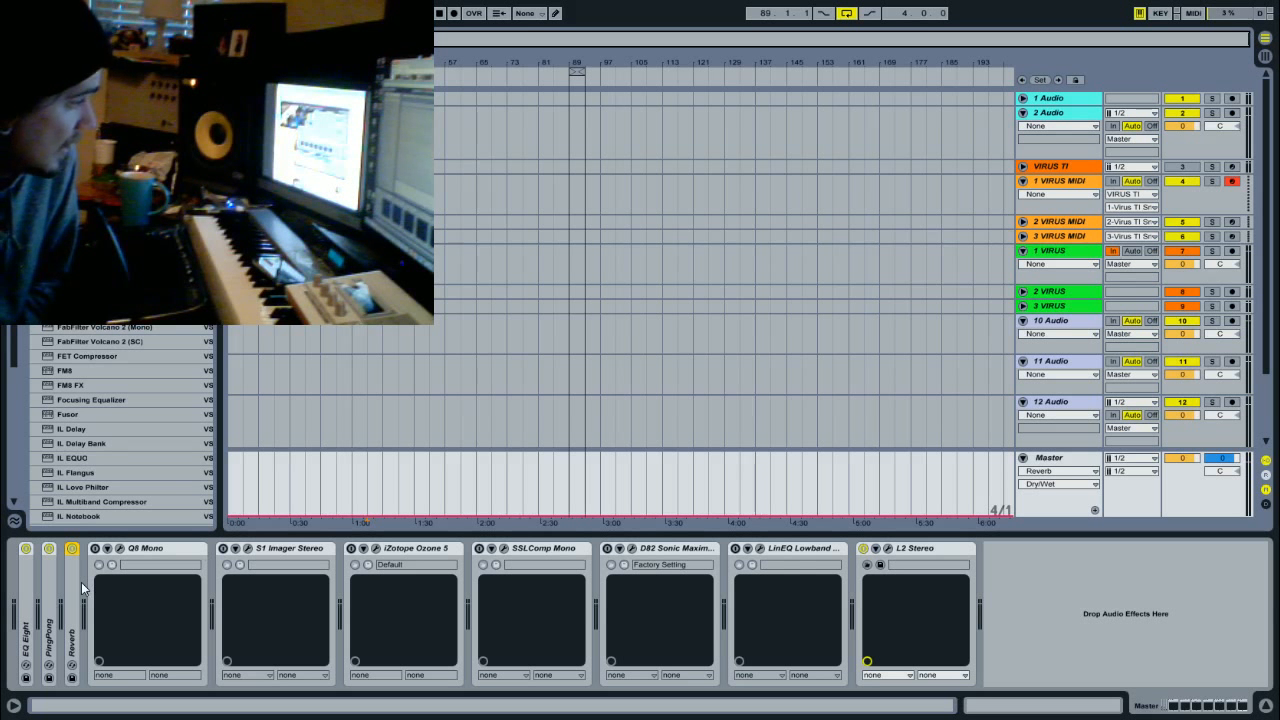
Open the Q8 Mono equalizer and boost band 8 by about 2.3 dB near 3850 Hz and band 6 by about 2.3 dB near 917 Hz
left_click(119, 548)
left_click_drag(748, 151, 684, 110)
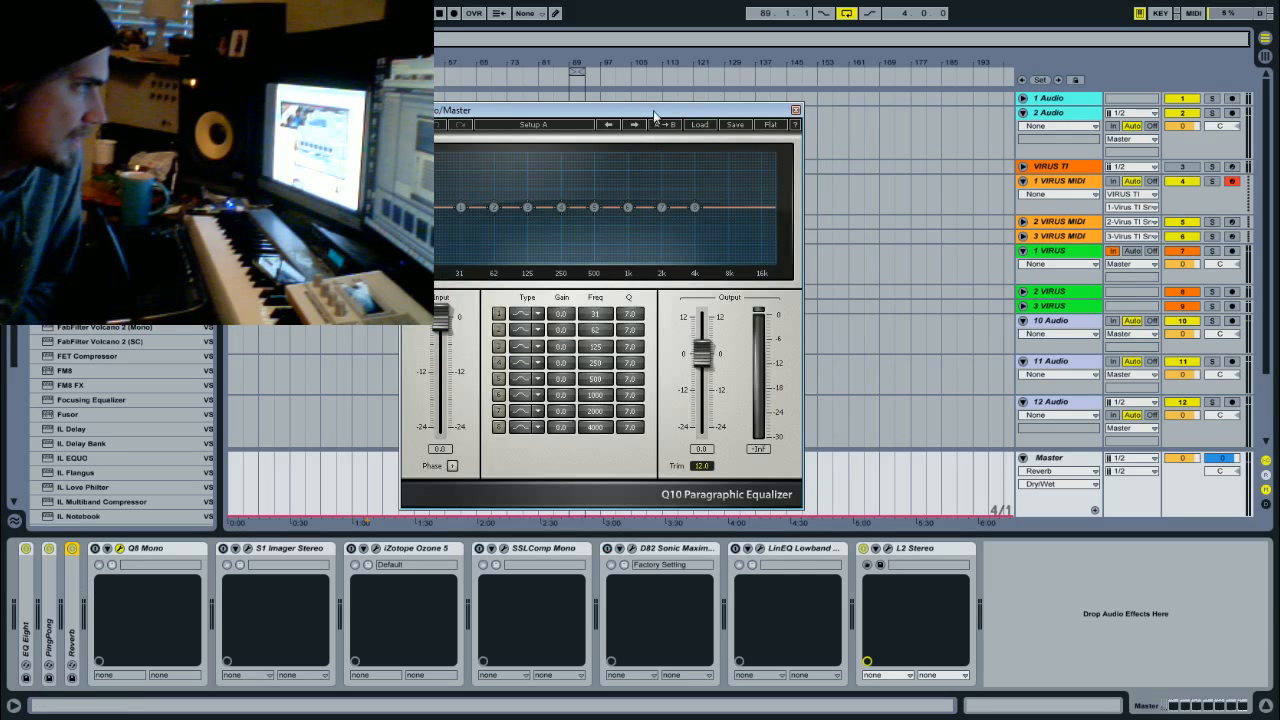
left_click_drag(654, 116, 620, 114)
mouse_move(662, 206)
left_mouse_down()
mouse_move(664, 175)
mouse_move(659, 189)
mouse_move(674, 189)
mouse_move(661, 200)
left_mouse_up()
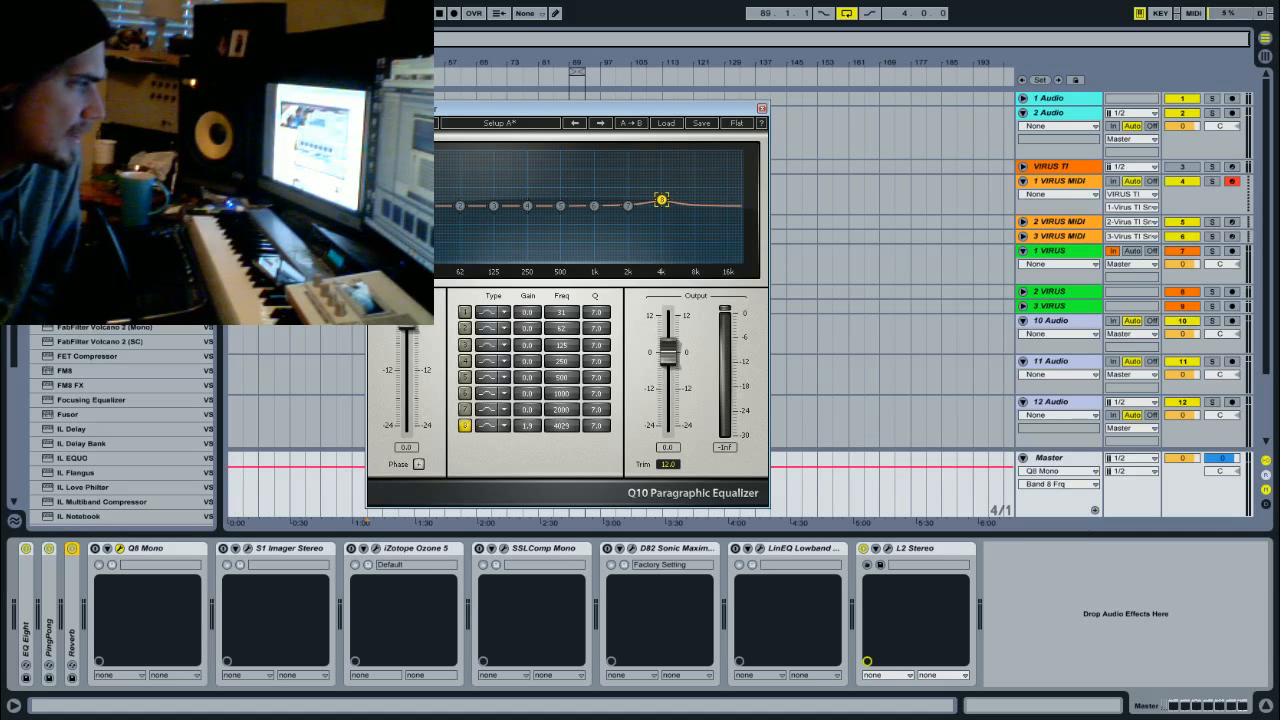
left_click_drag(664, 201, 662, 202)
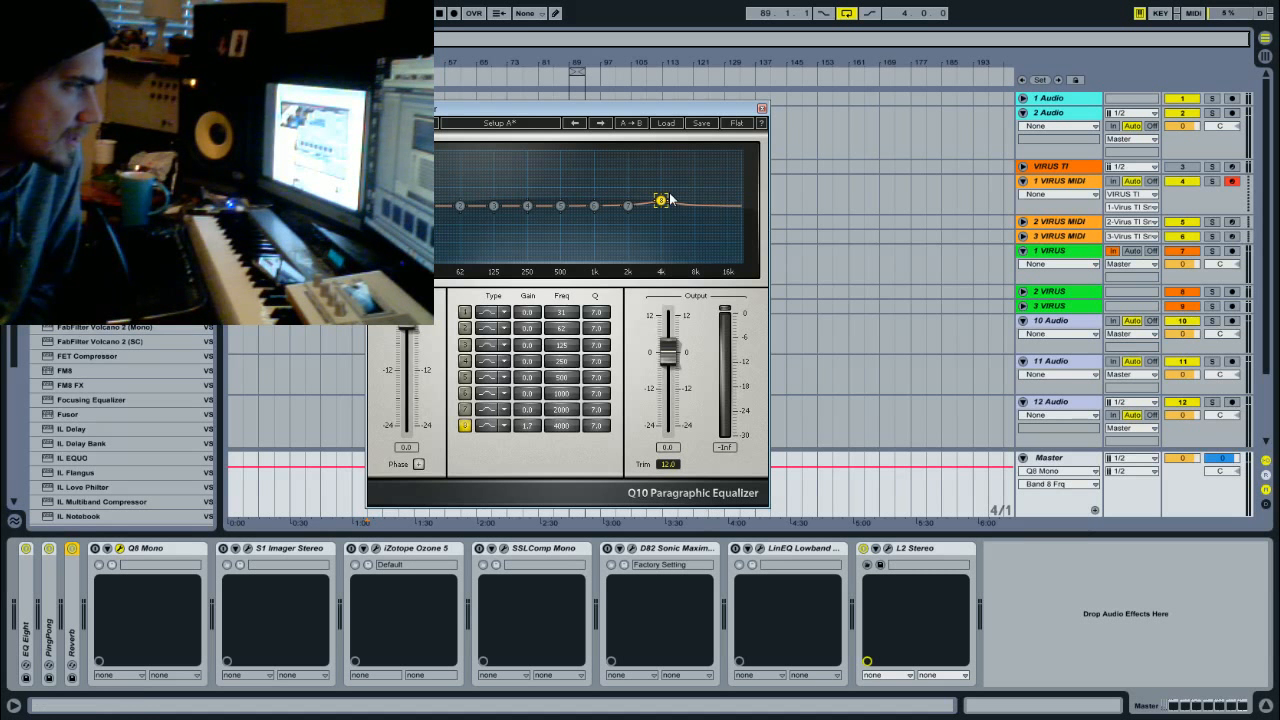
left_click_drag(657, 210, 653, 209)
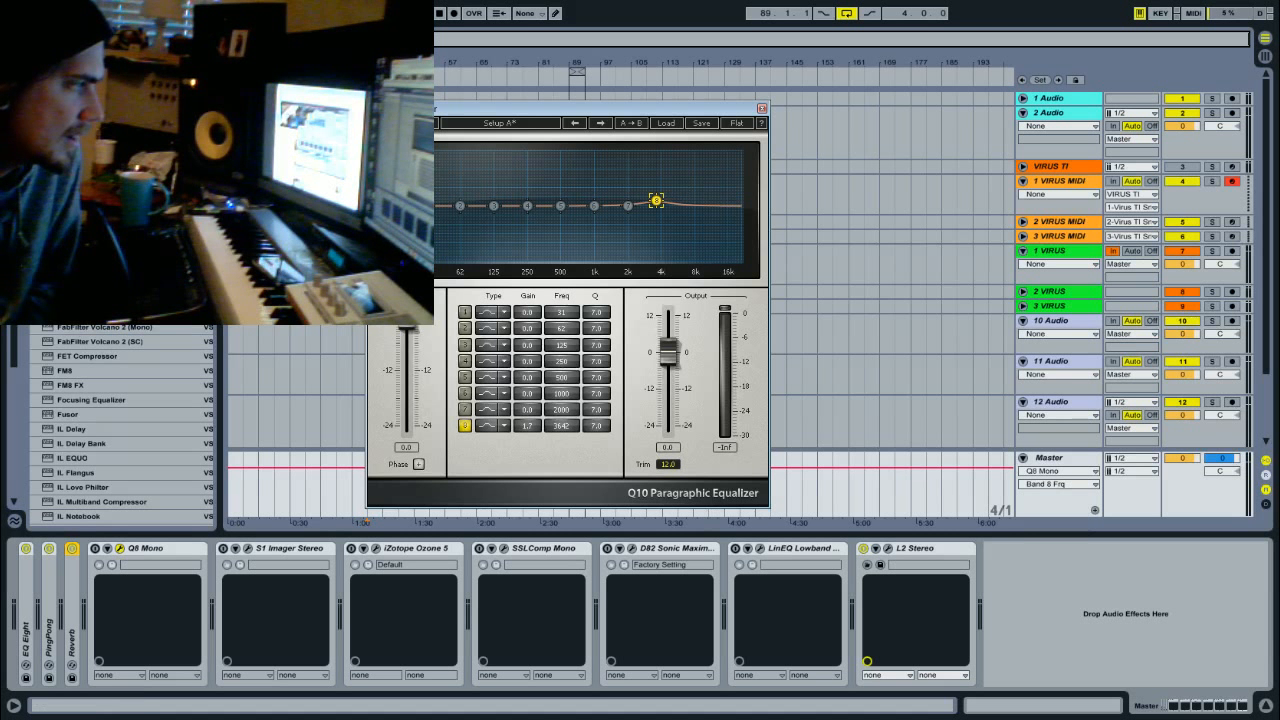
mouse_move(656, 201)
left_mouse_down()
mouse_move(600, 200)
mouse_move(729, 200)
mouse_move(562, 198)
mouse_move(671, 198)
mouse_move(657, 198)
left_mouse_up()
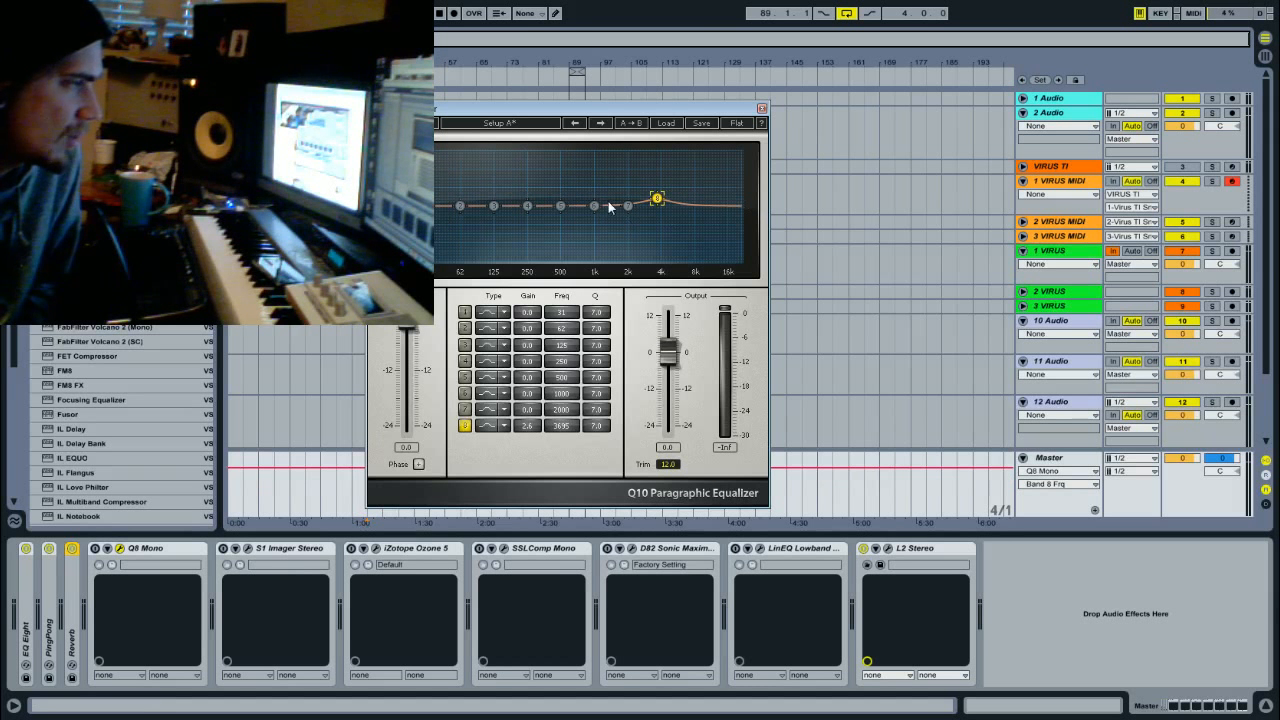
left_click_drag(658, 201, 589, 198)
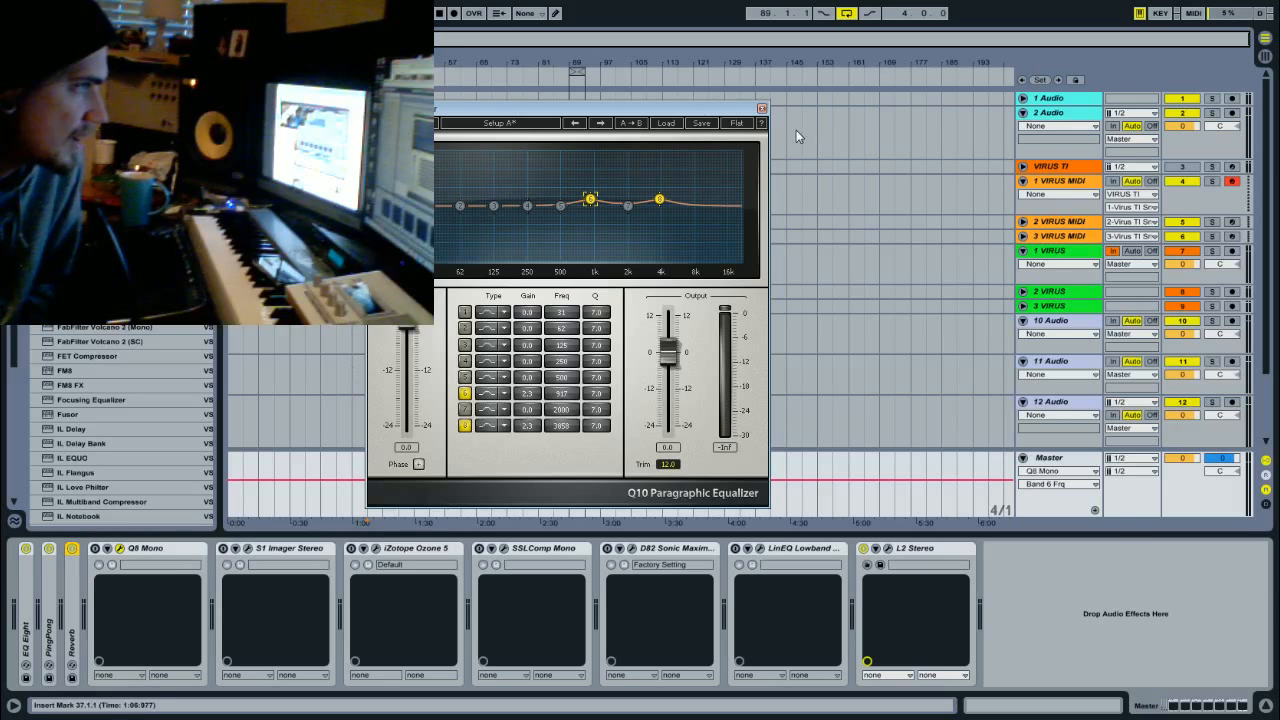
Close and reopen the Master track's Q8 Mono window, placing it so that the whole equalizer is in view
left_click(758, 108)
left_click(1060, 457)
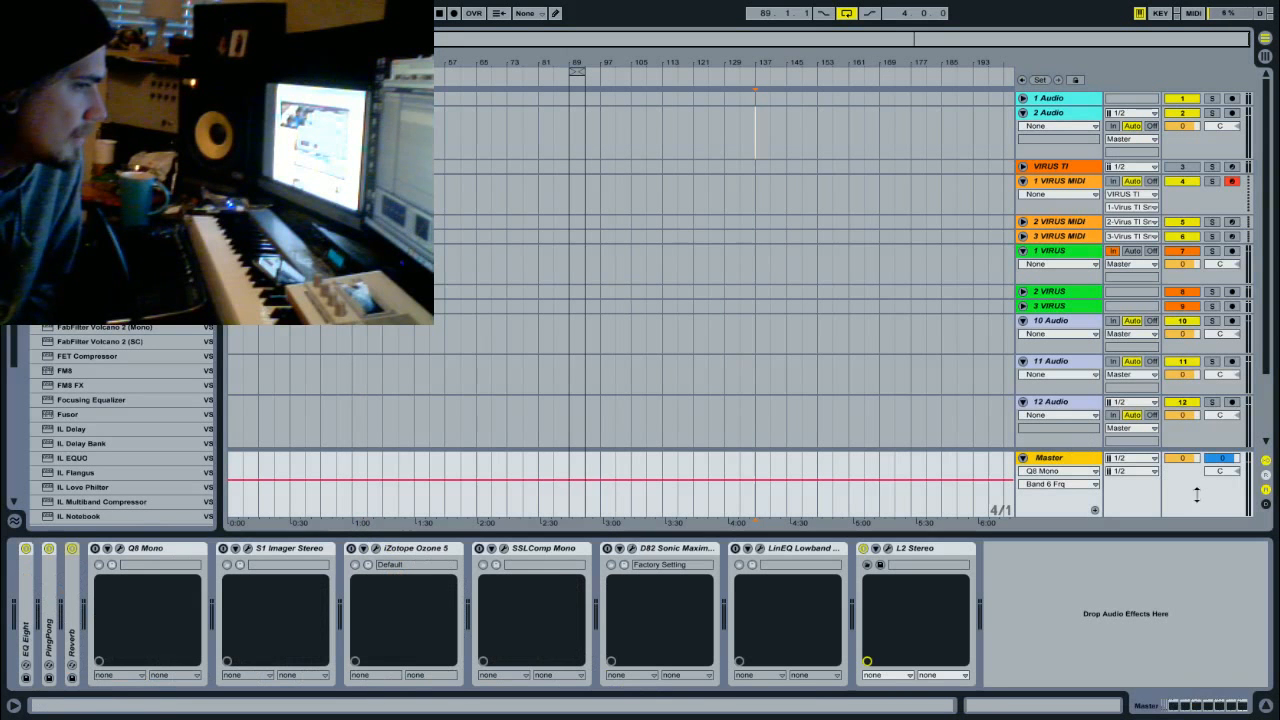
left_click(120, 548)
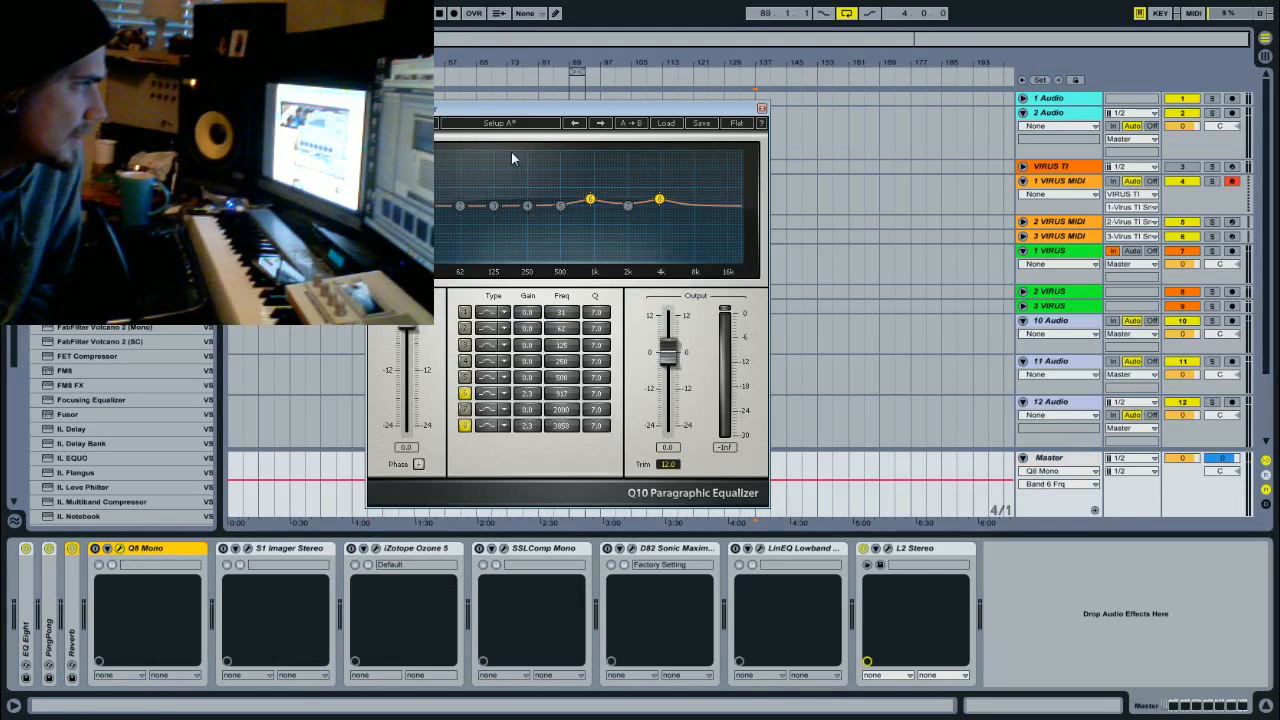
left_click_drag(514, 107, 596, 112)
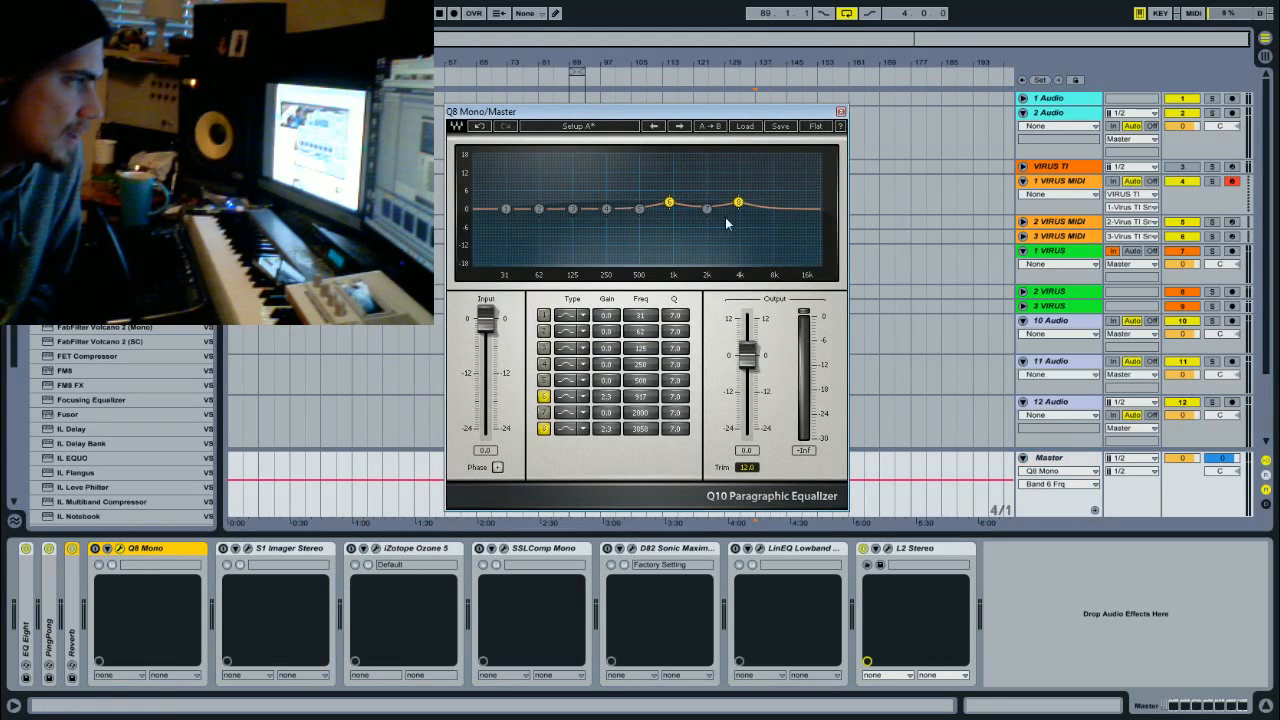
Fold Q8 Mono and close its window, and open the S1 Imager Stereo window
double_click(158, 549)
left_click(143, 548)
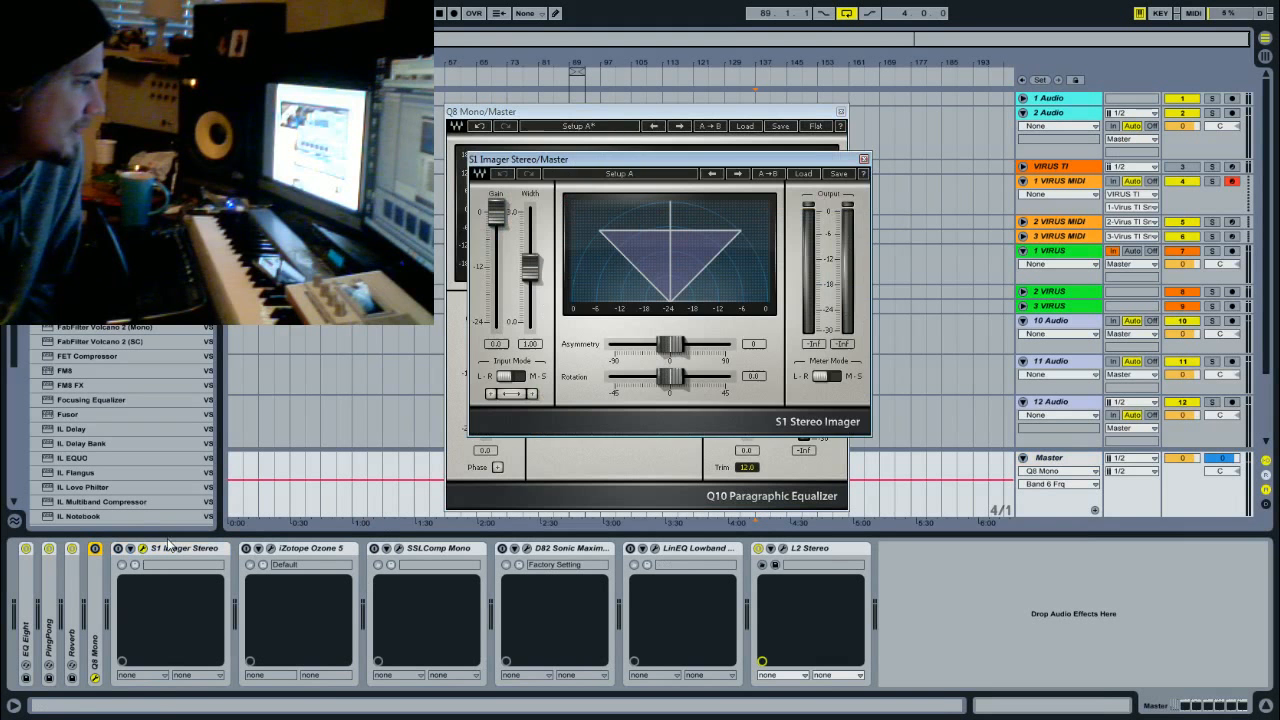
left_click(841, 111)
left_click_drag(724, 166, 695, 178)
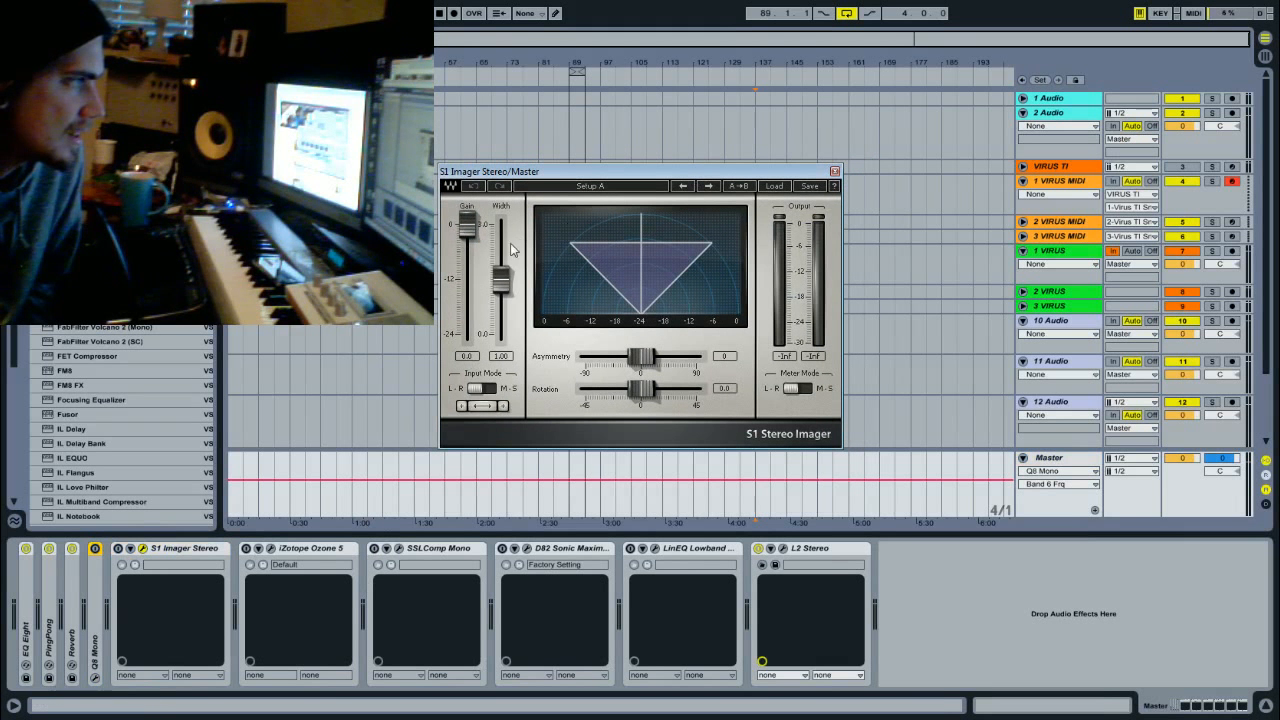
Try the S1 Stereo Imager's width at 2.62 and at 1.34
left_click_drag(501, 280, 501, 231)
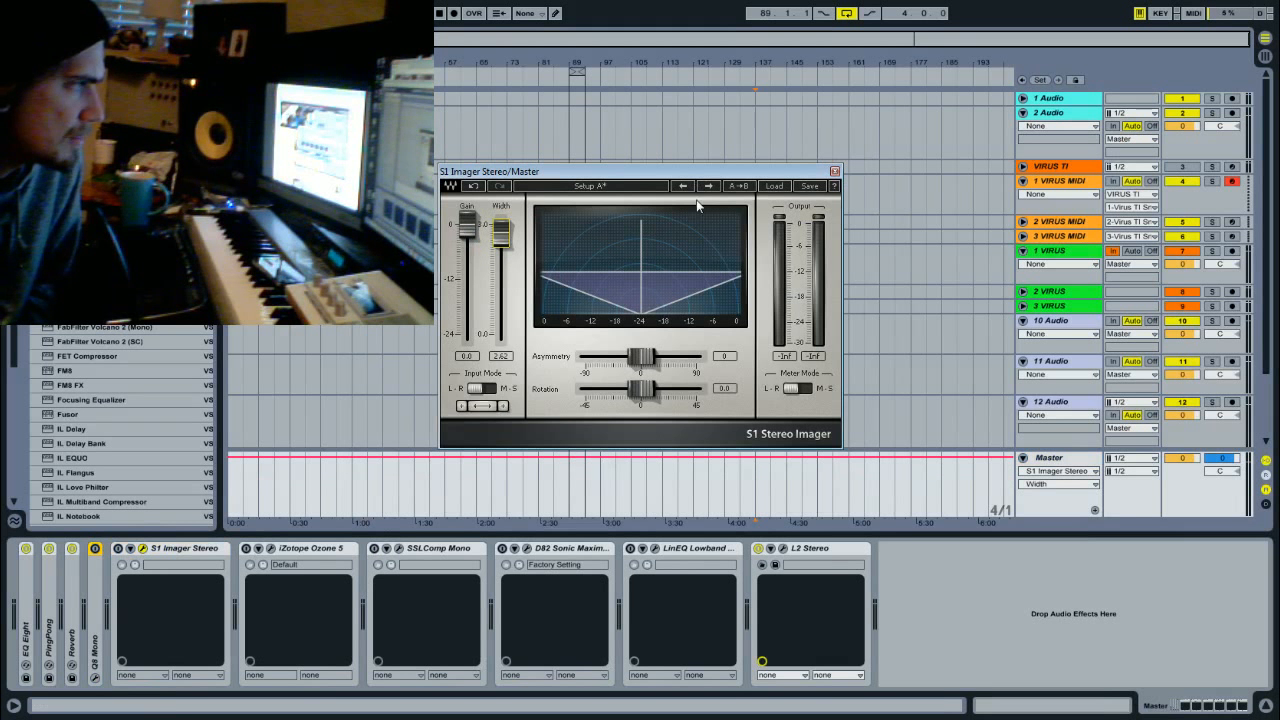
left_click_drag(607, 175, 630, 179)
left_click_drag(524, 235, 524, 272)
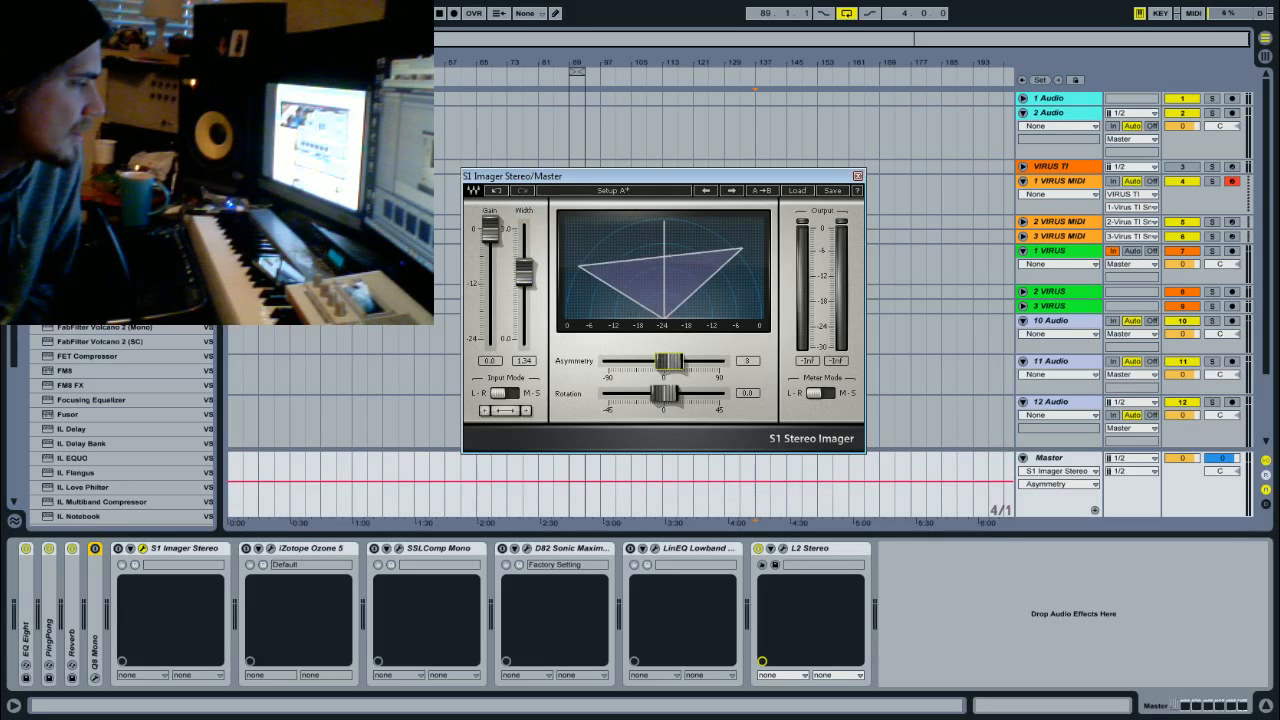
Try an asymmetry of 12 and a rotation of about -19.5 in the S1 Stereo Imager
left_click_drag(663, 362, 640, 394)
left_click(674, 364)
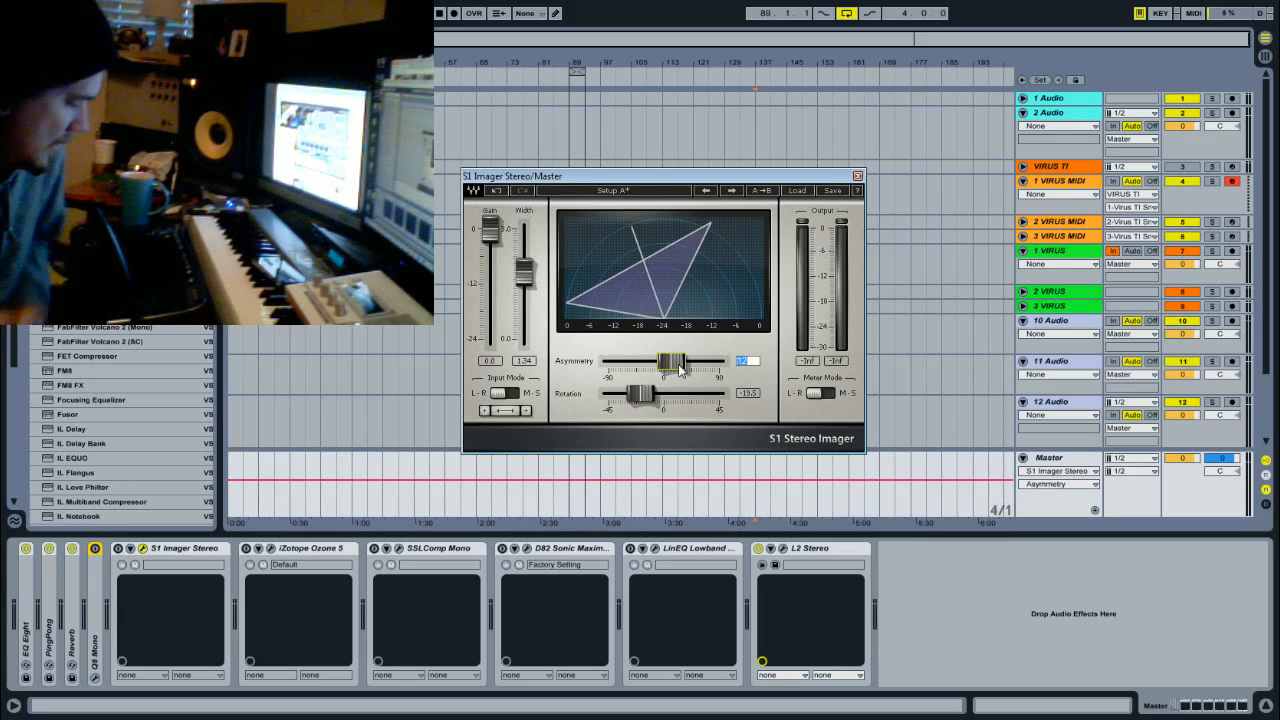
type("0")
left_click(654, 397)
type("0")
key("Escape")
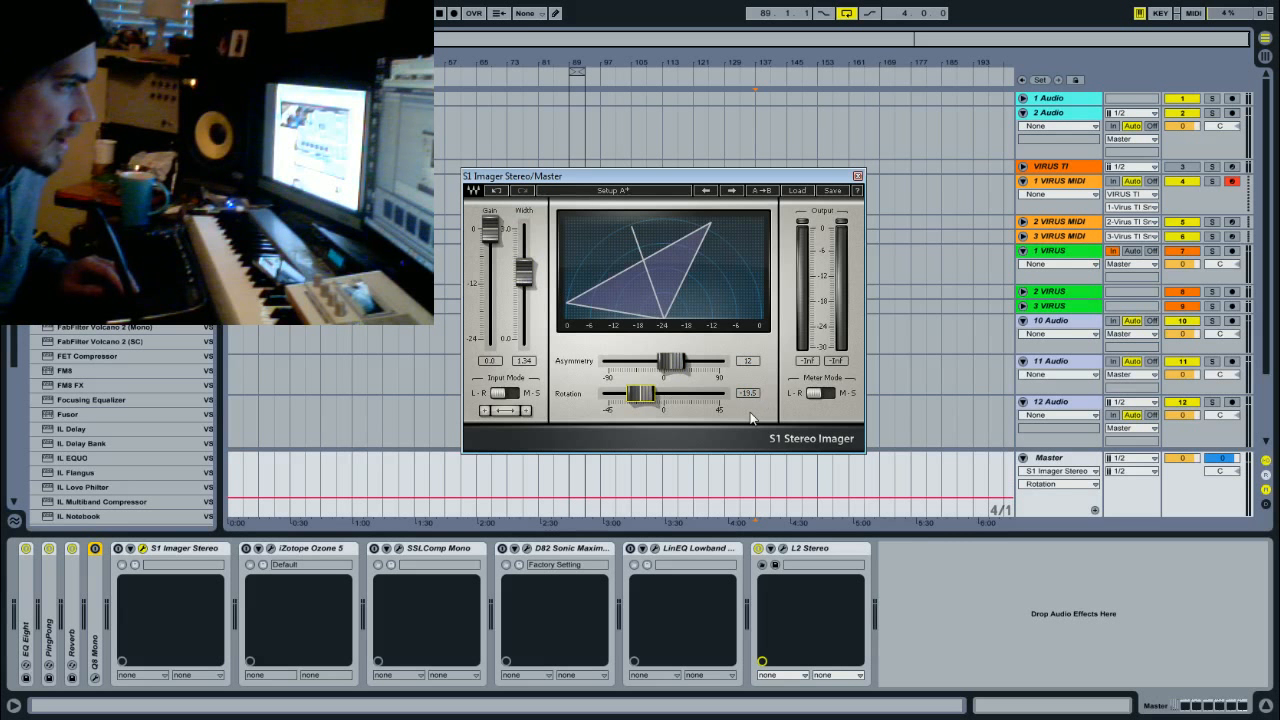
Set the S1 Stereo Imager's rotation to 0 and its asymmetry to about 1
left_click(748, 396)
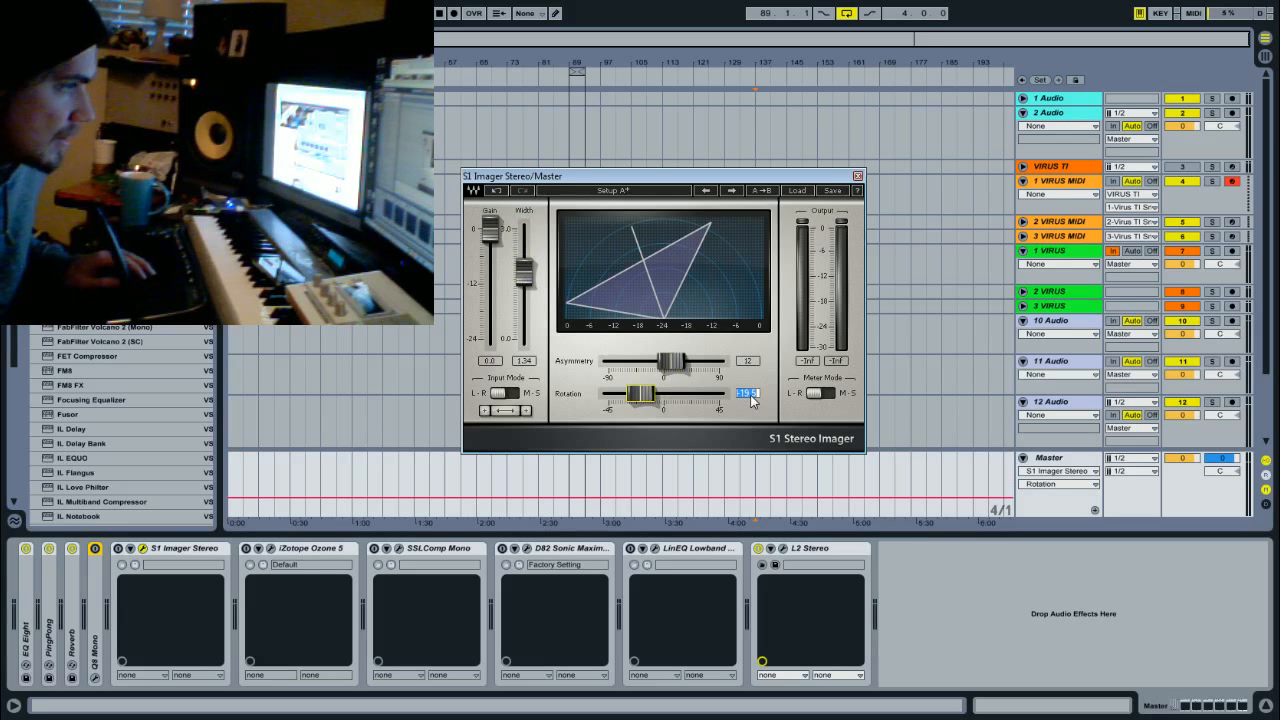
type("0")
key("Return")
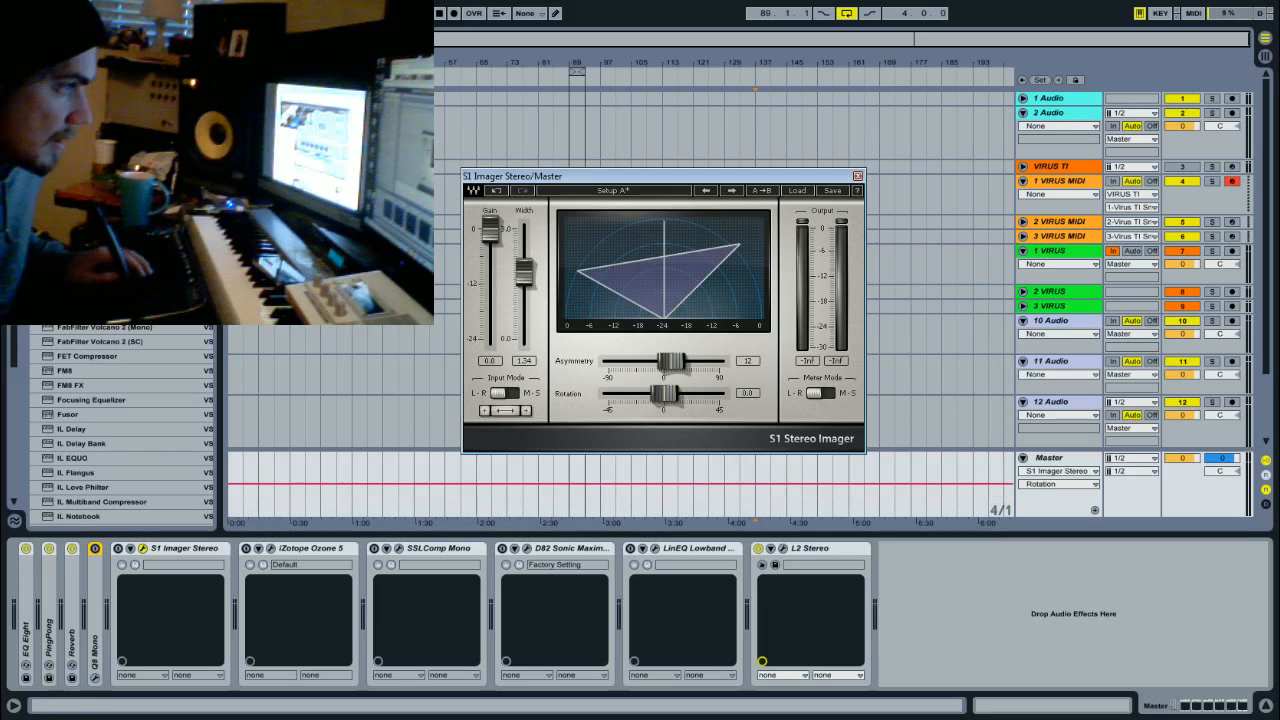
left_click_drag(671, 361, 663, 361)
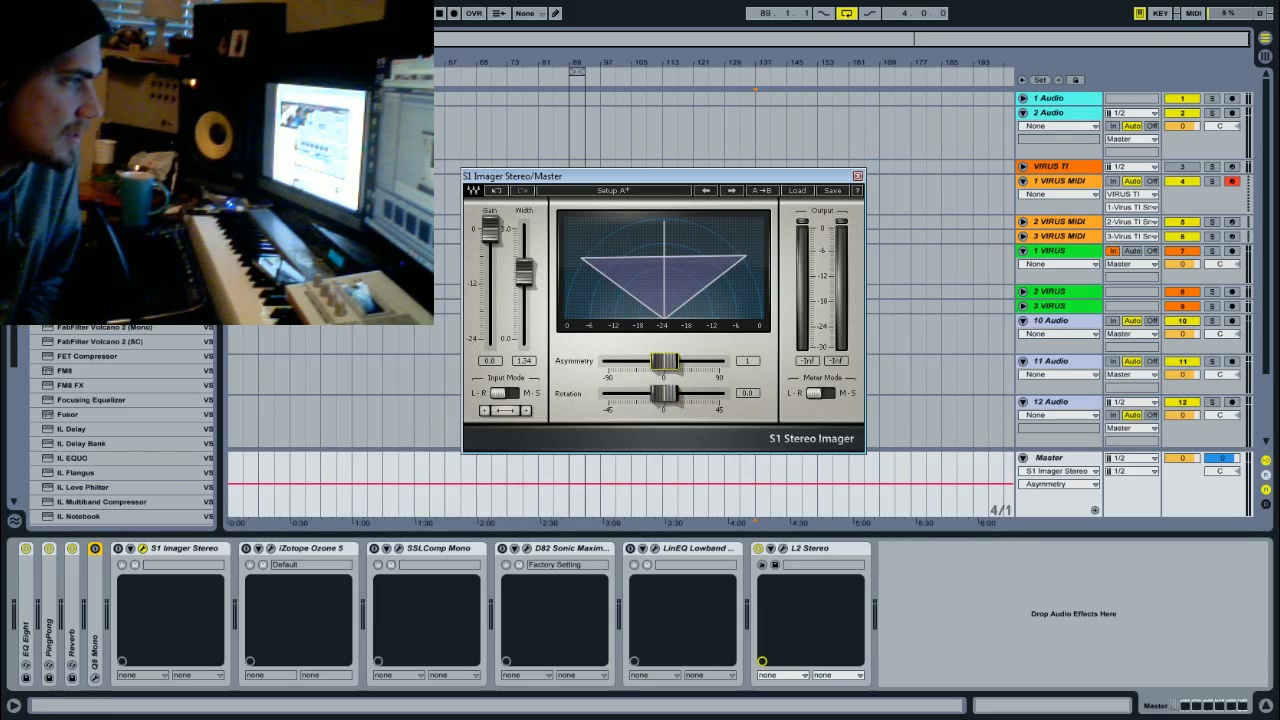
Raise the S1 Stereo Imager's width to 3.00, and close its window and fold the device
left_click_drag(524, 272, 524, 265)
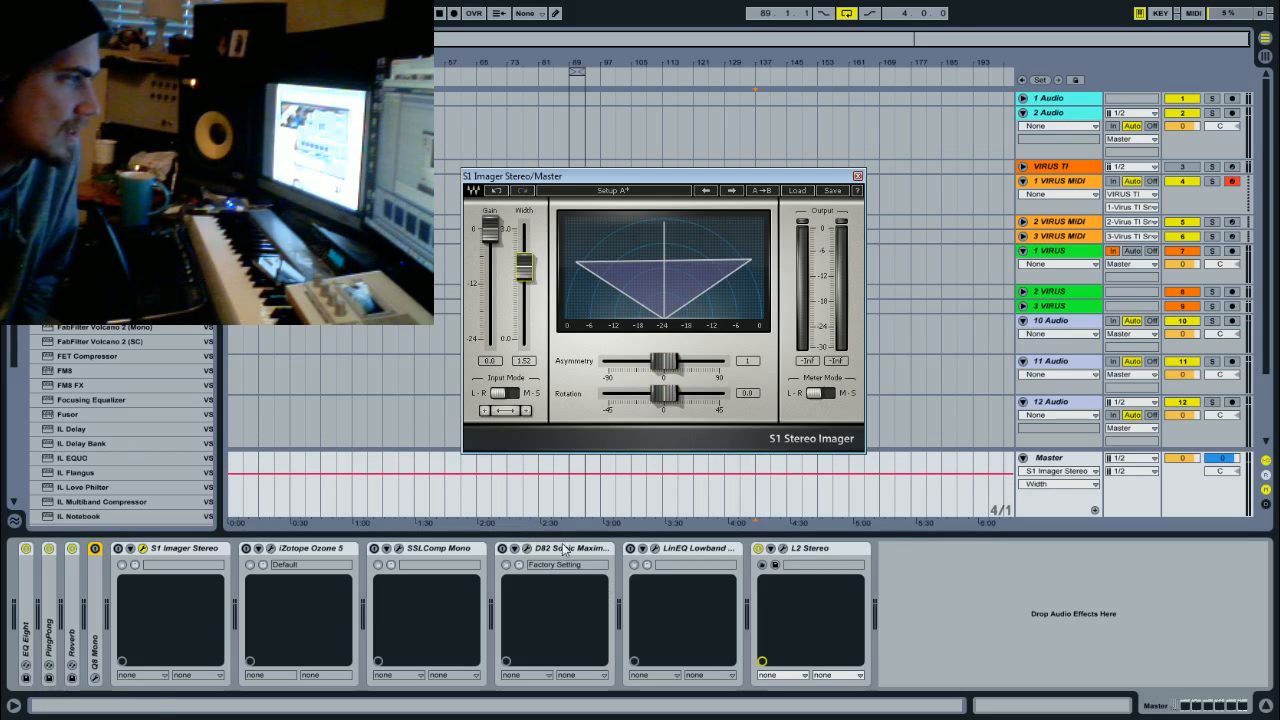
left_click_drag(524, 265, 524, 228)
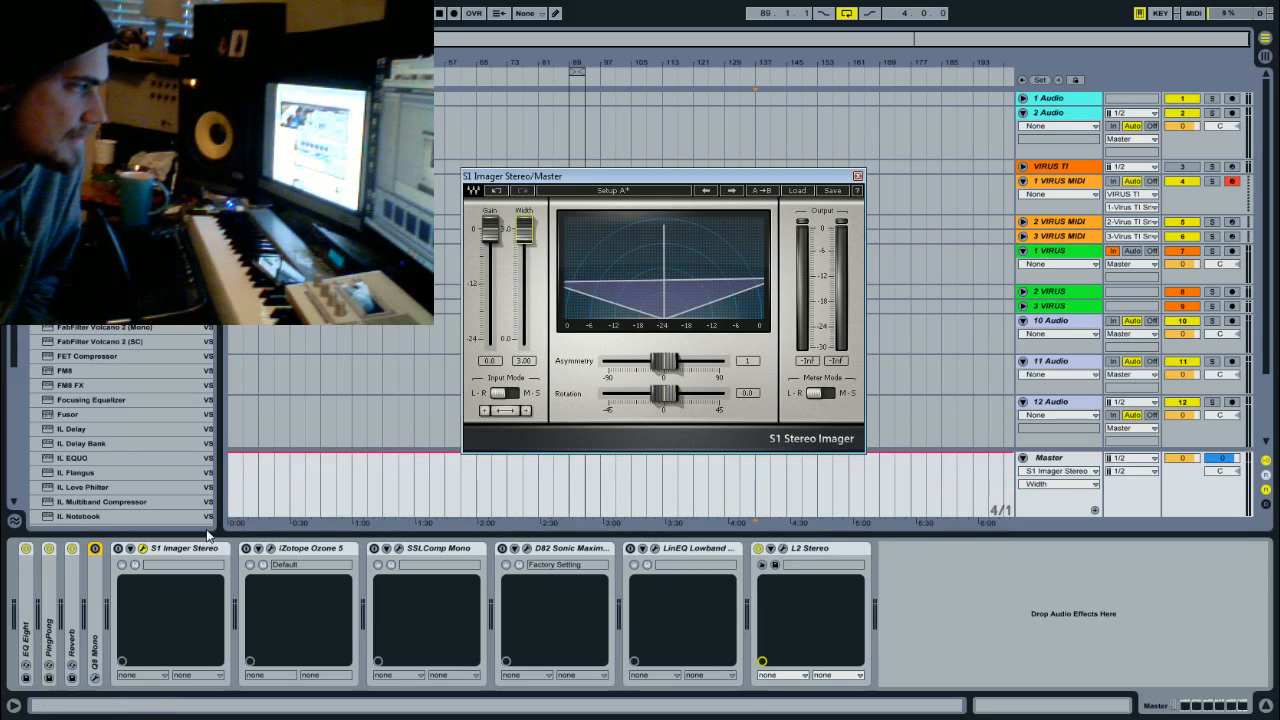
left_click(857, 177)
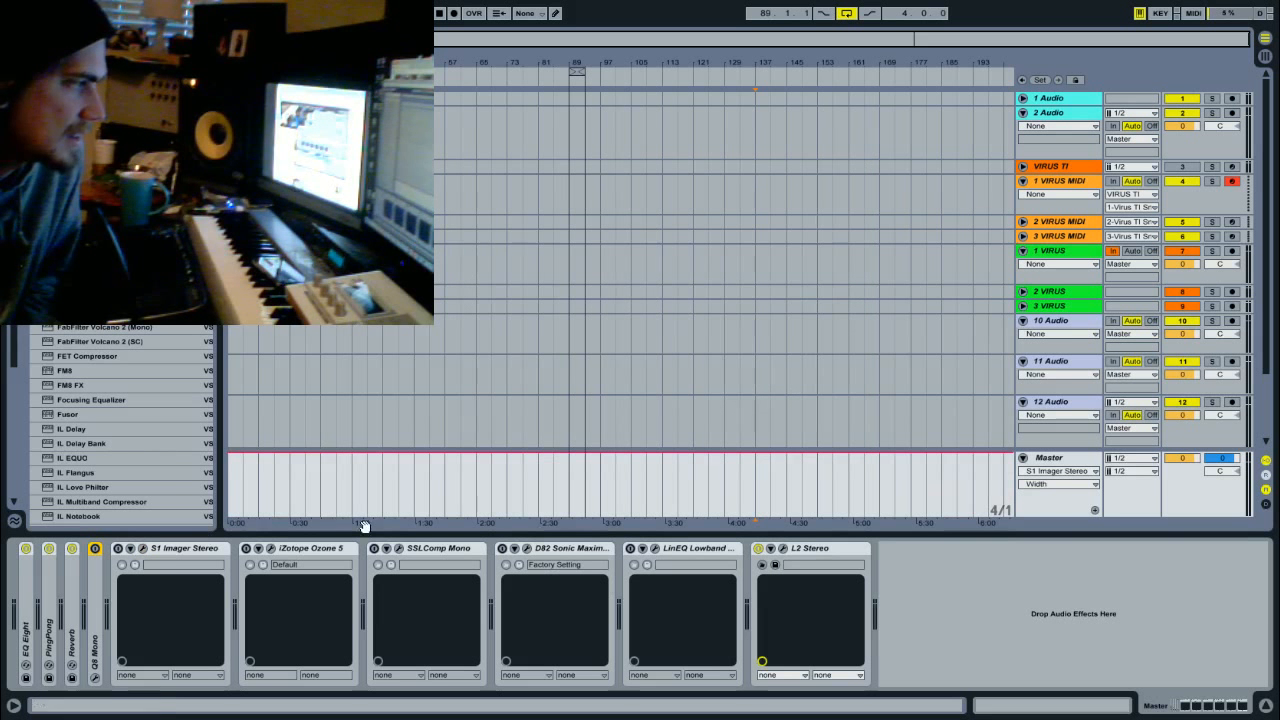
double_click(172, 549)
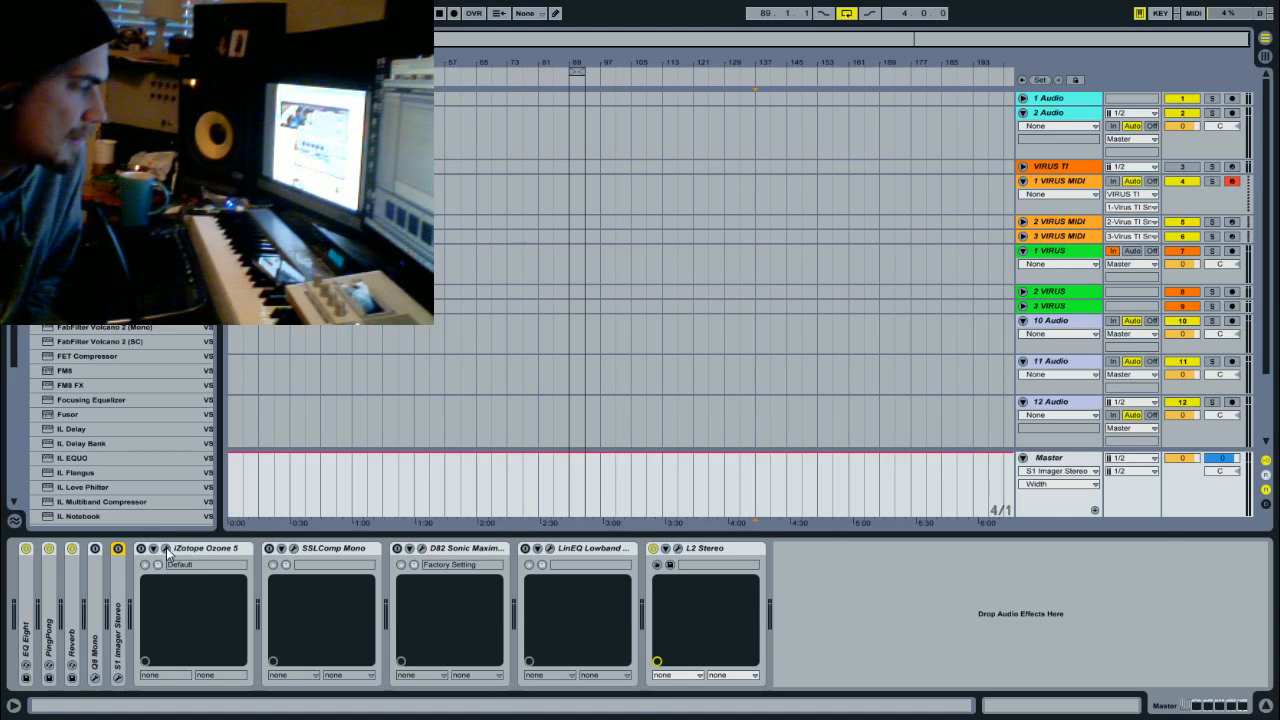
Open the iZotope Ozone 5 window on the Master track and dismiss its Preset Manager
left_click(166, 549)
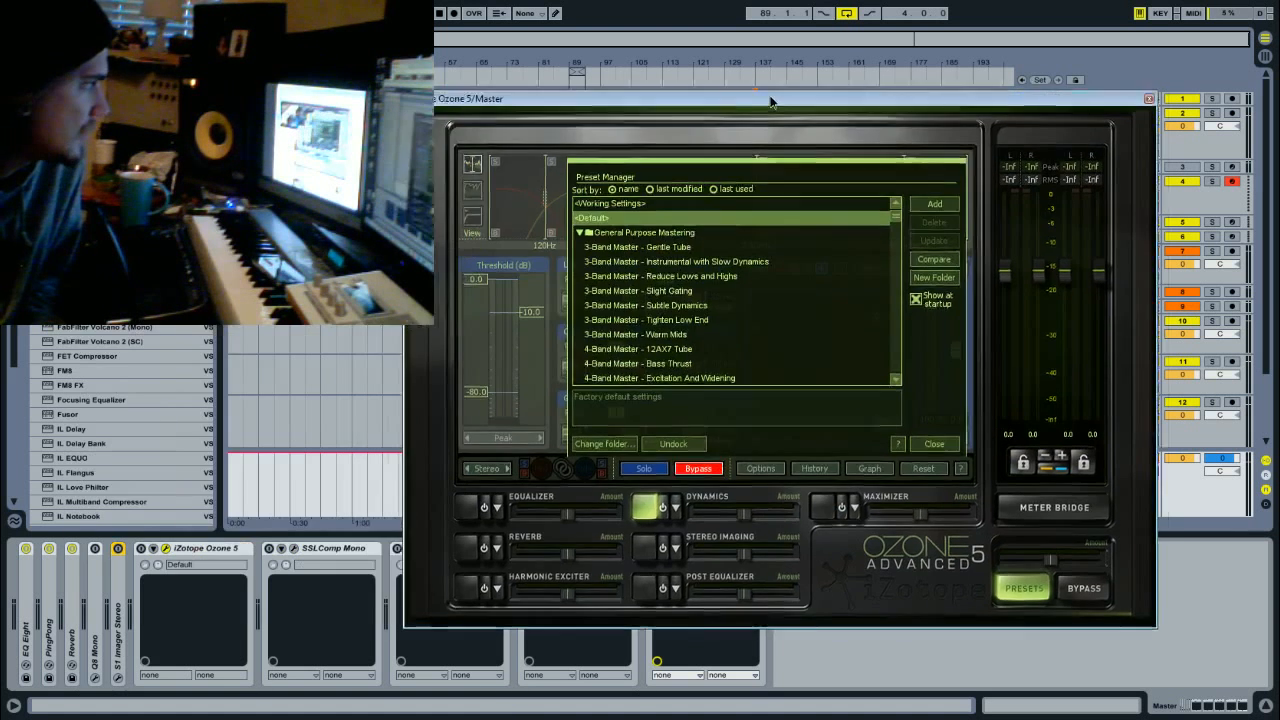
left_click_drag(770, 100, 854, 90)
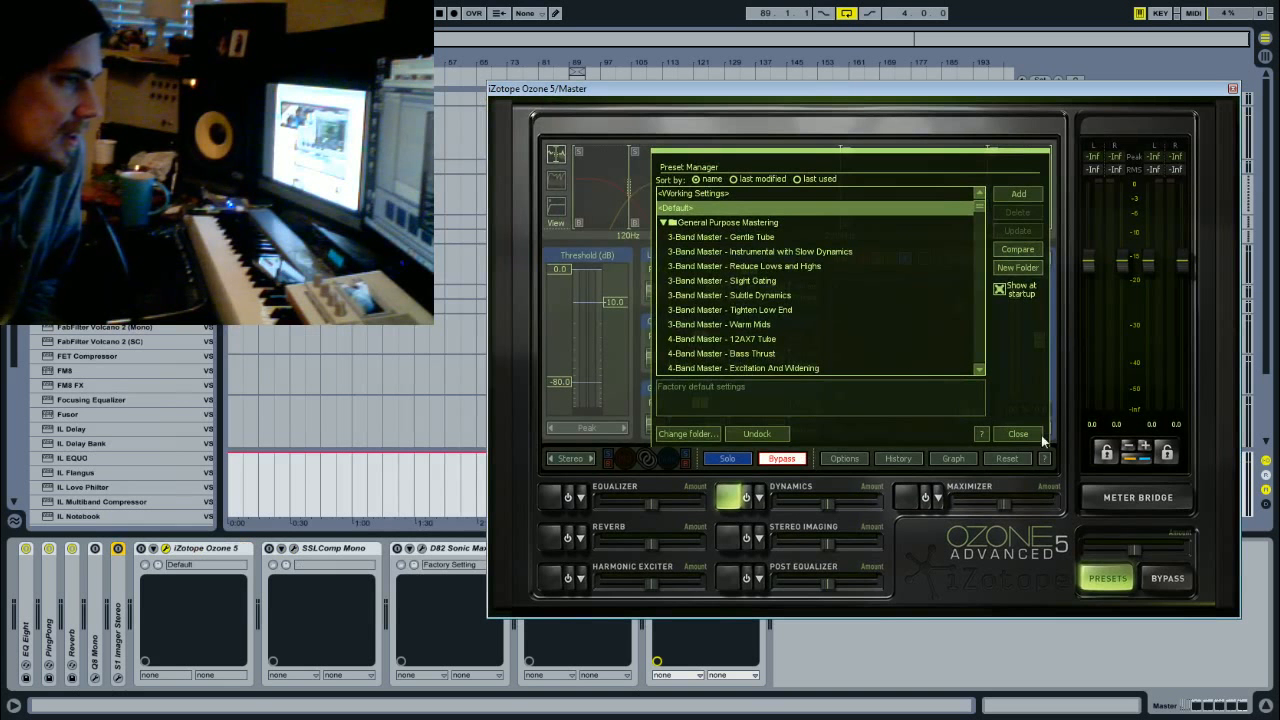
left_click(1010, 433)
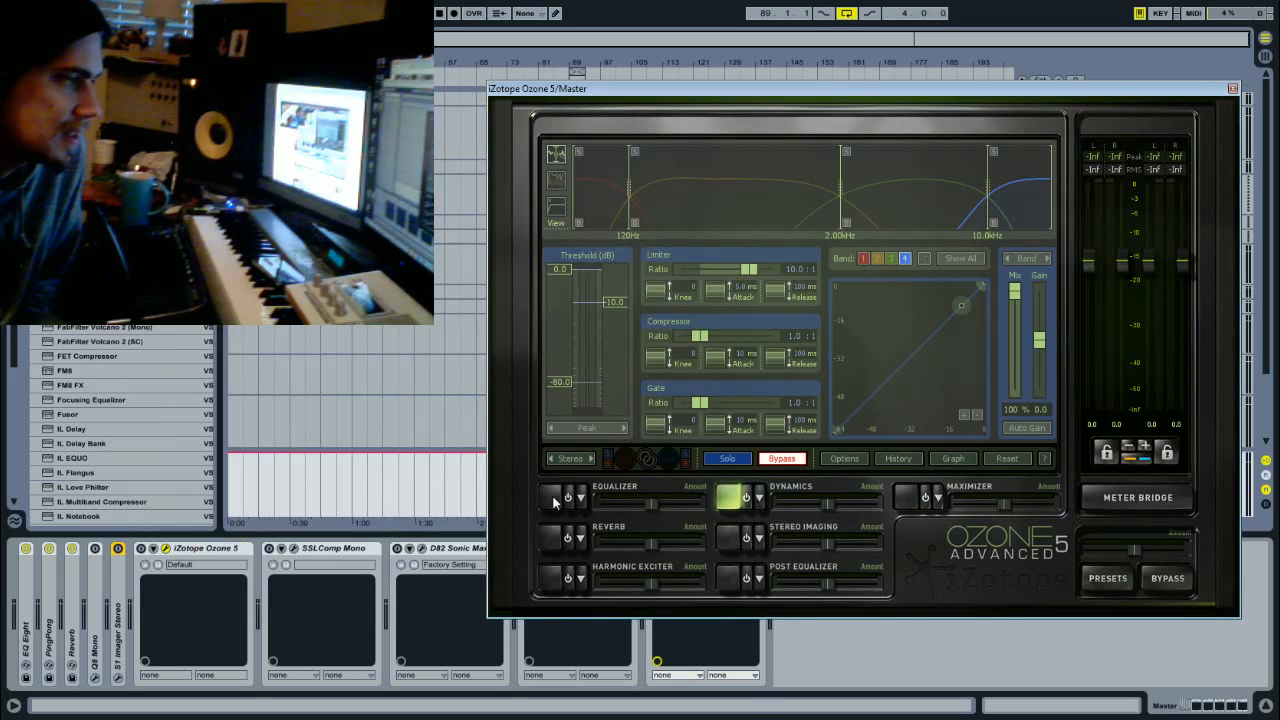
Enable Ozone 5's Equalizer module and change band 8 to a Brickwall lowpass filter
left_click(555, 497)
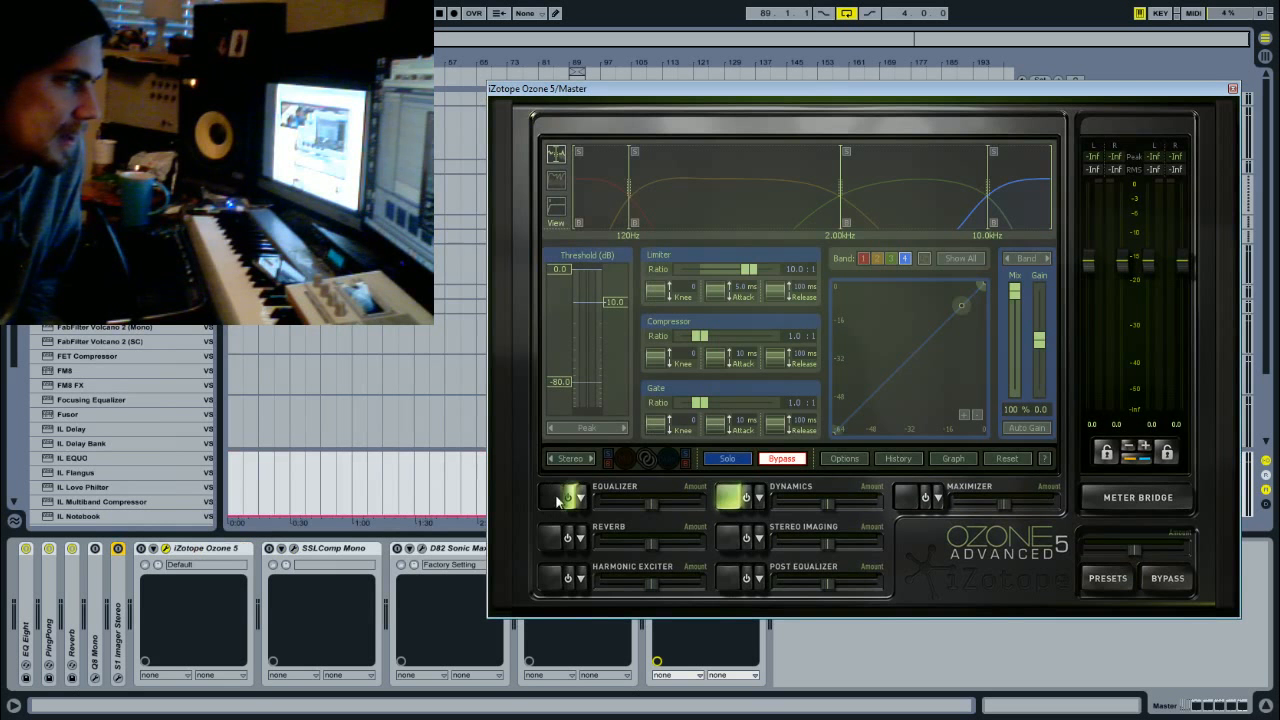
left_click(558, 497)
left_click(1015, 226)
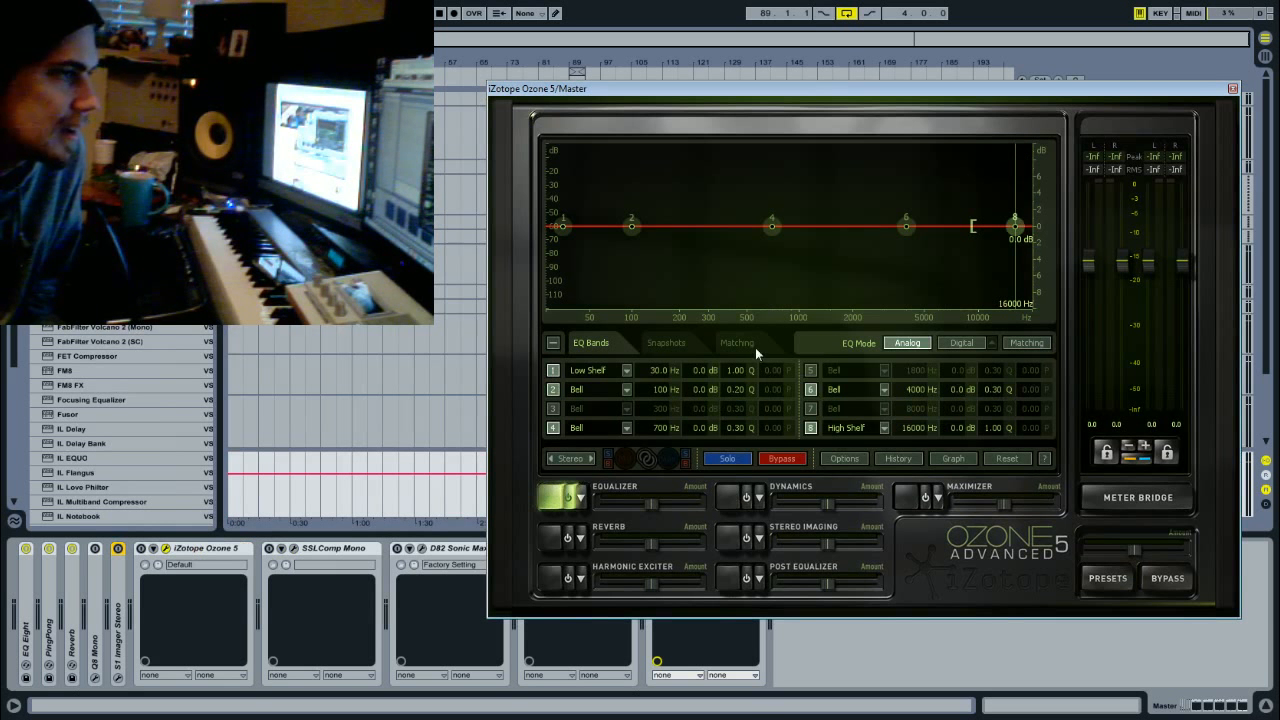
left_click(883, 428)
mouse_move(866, 482)
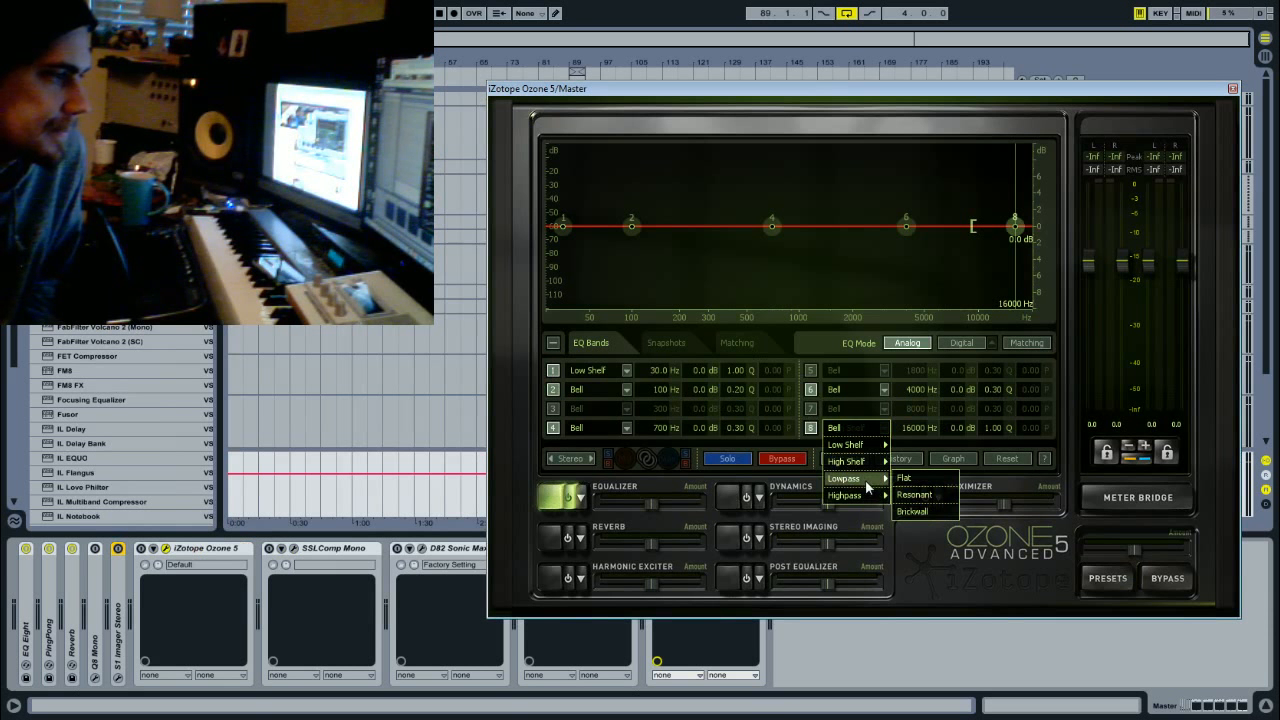
left_click(912, 511)
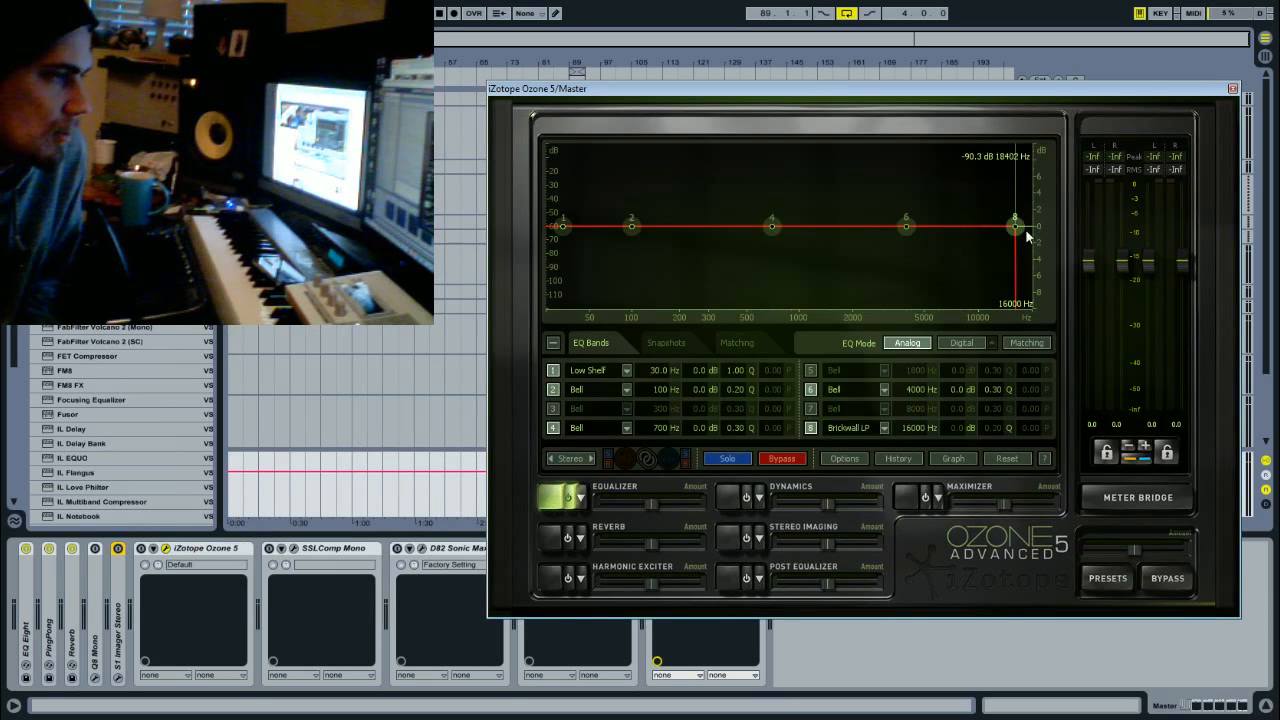
Adjust the cutoff of the band 8 Brickwall lowpass to about 17182 Hz
left_click_drag(1016, 227, 1021, 233)
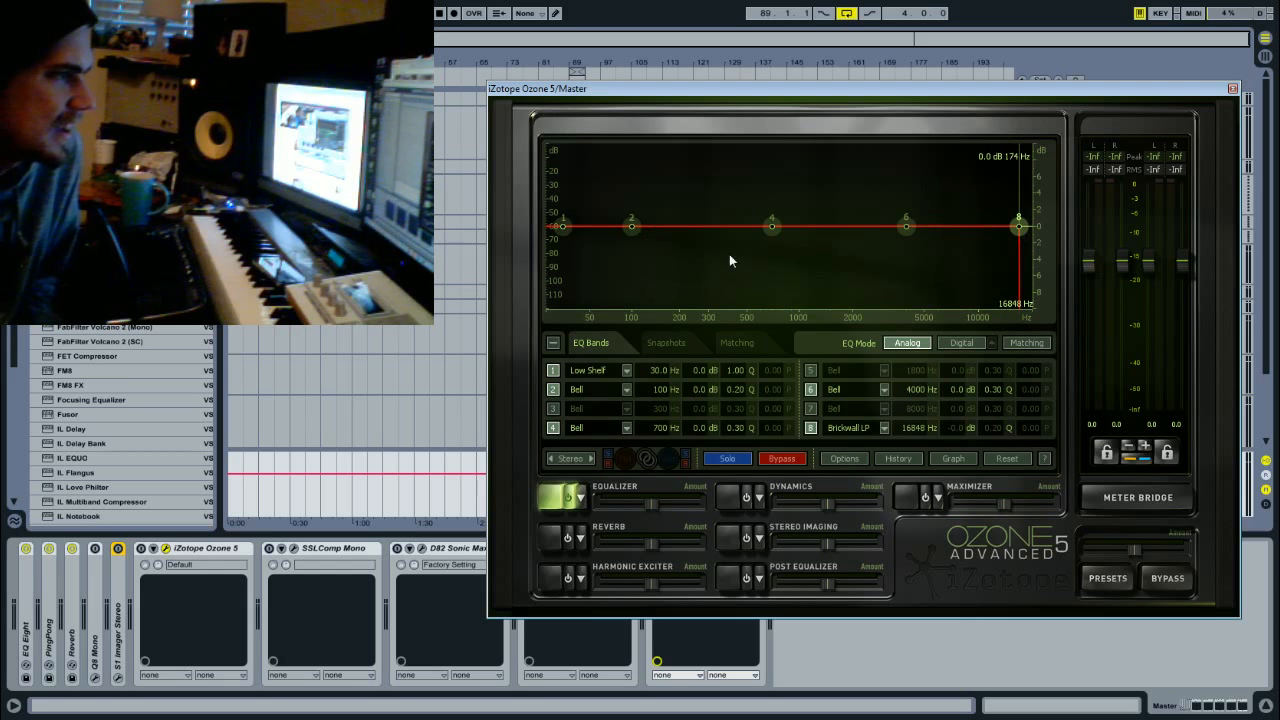
left_click_drag(1019, 229, 1017, 234)
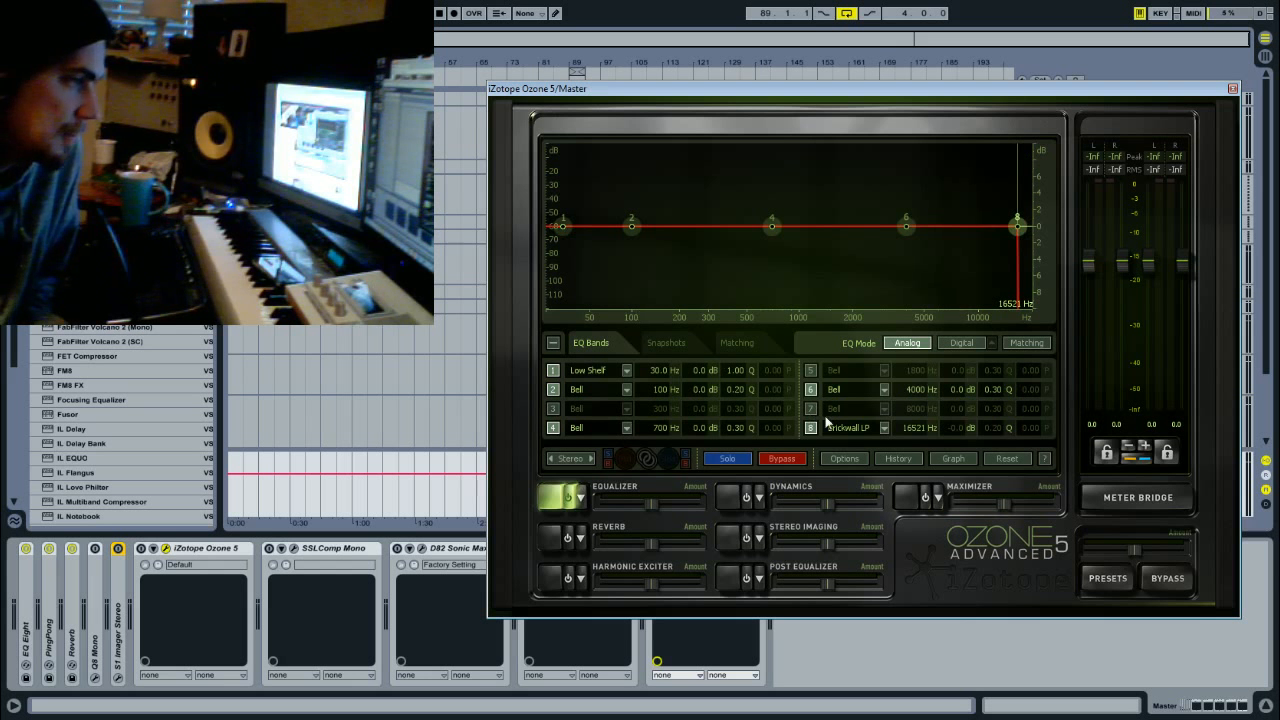
left_click_drag(1016, 230, 1020, 230)
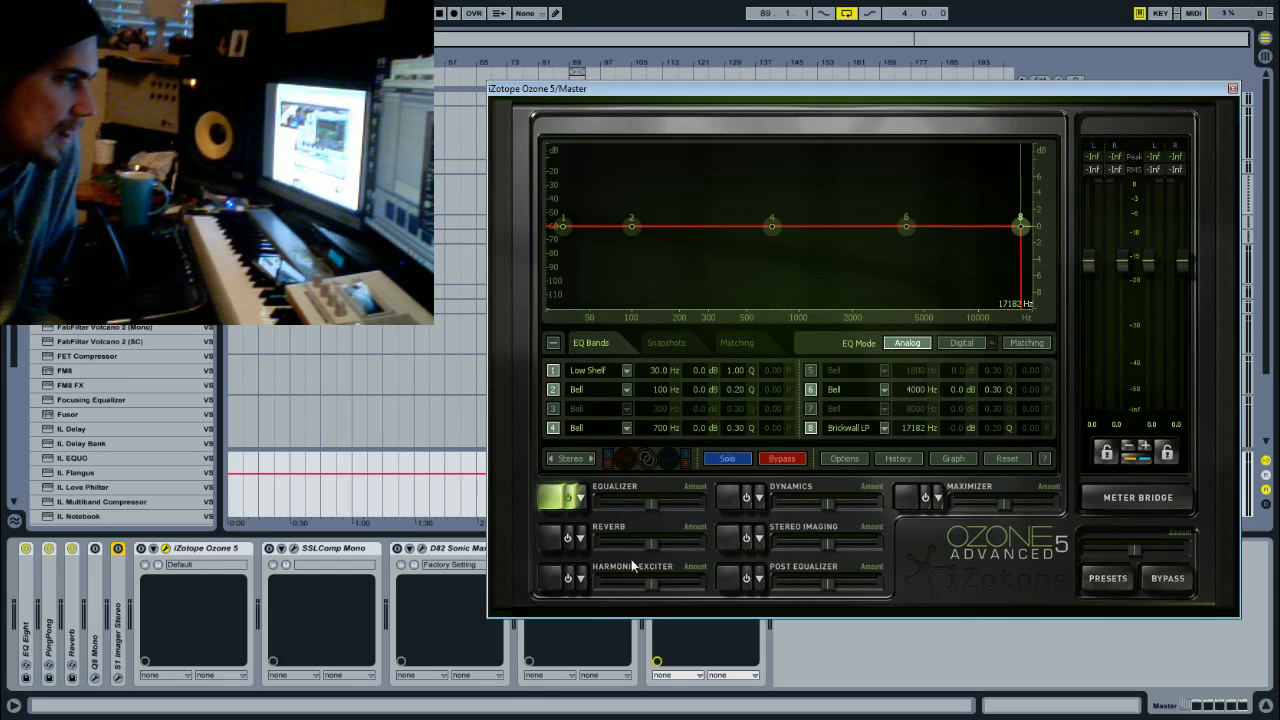
View the Reverb module, and choose Tape mode in the Harmonic Exciter before bypassing the exciter
left_click(565, 538)
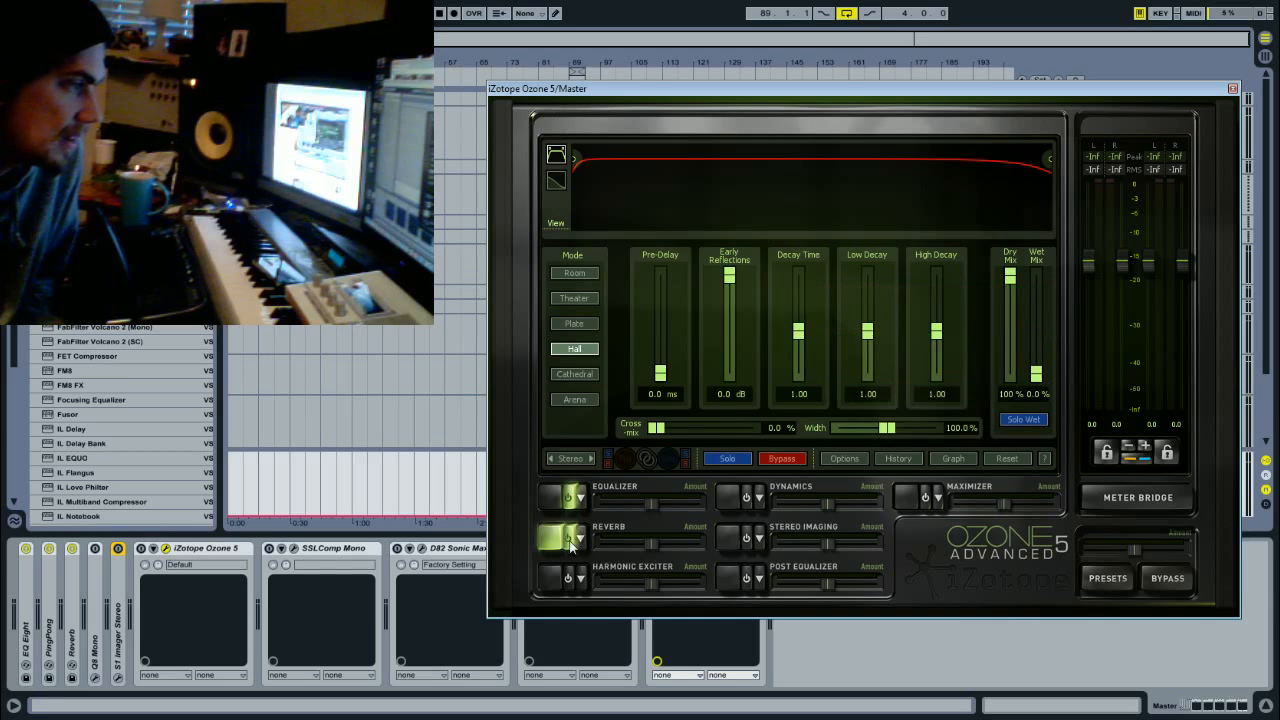
left_click(565, 578)
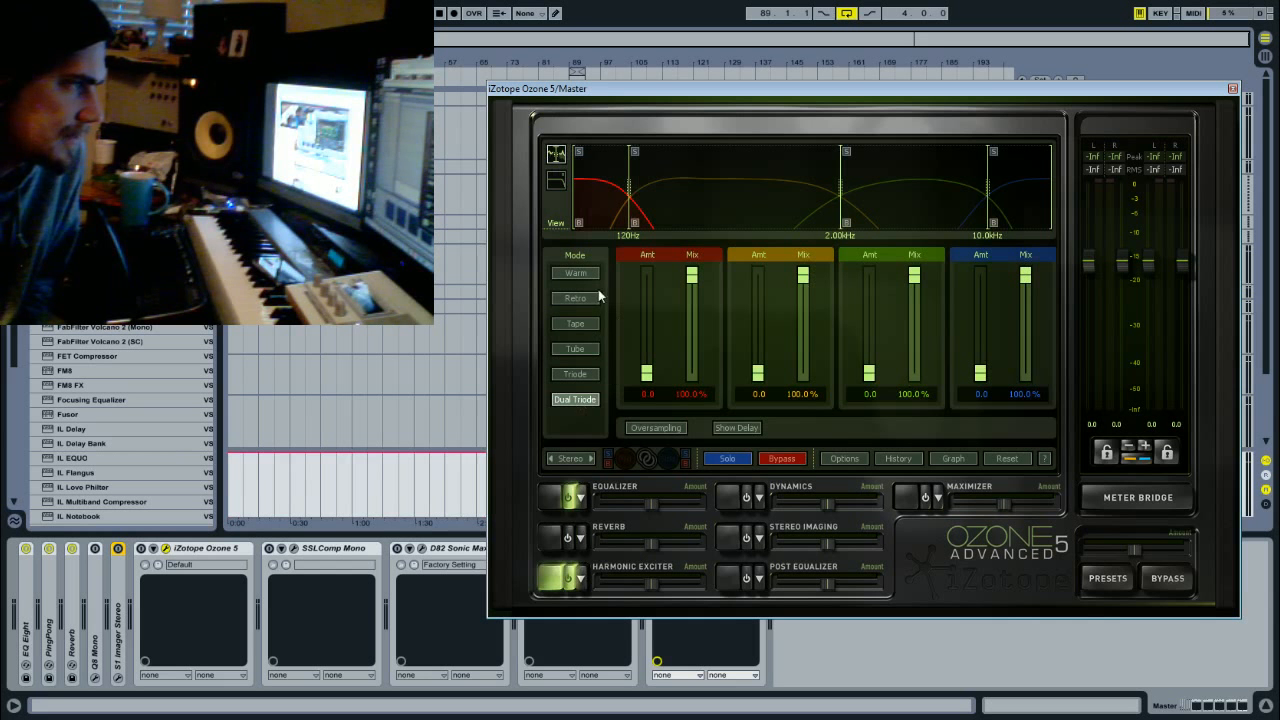
left_click(576, 323)
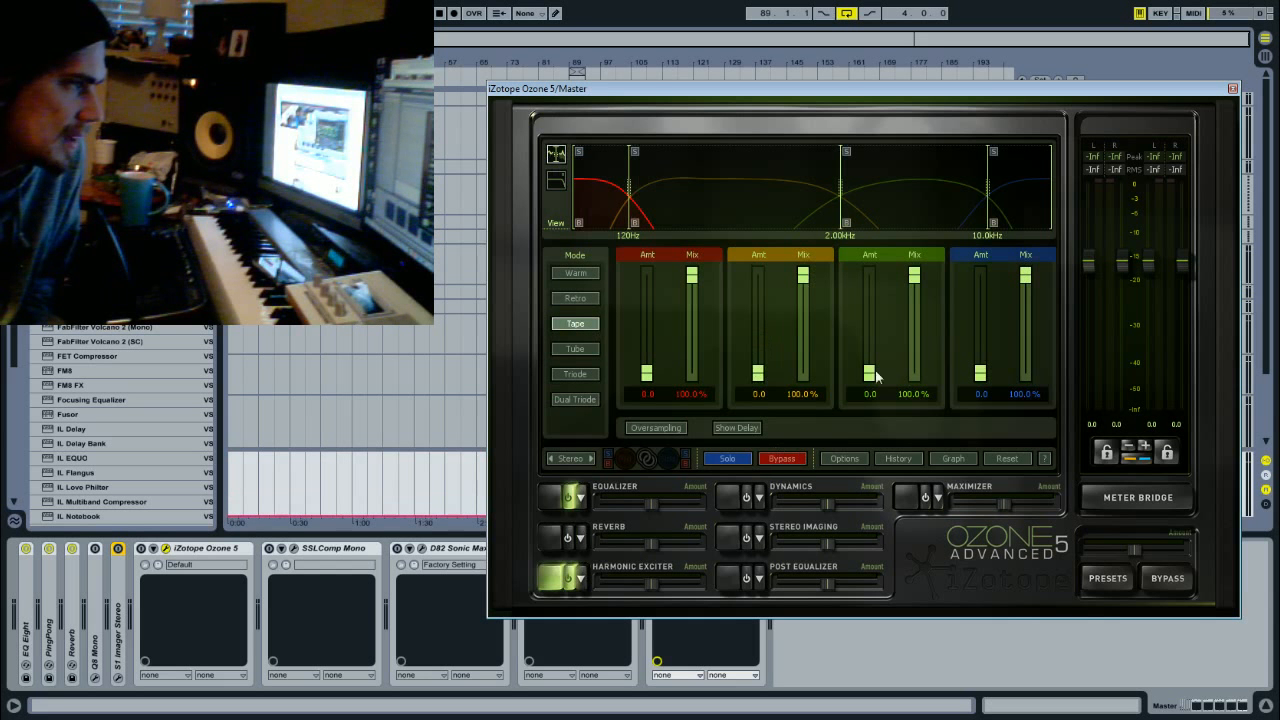
left_click(568, 579)
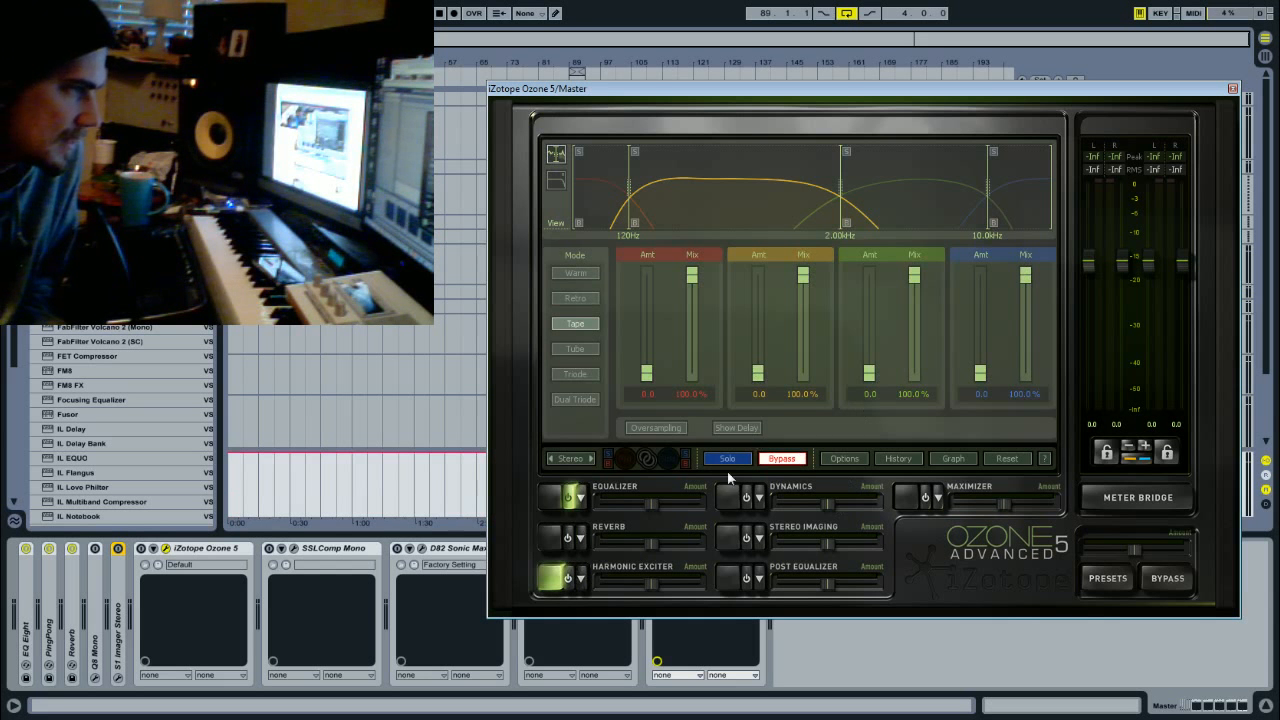
Enable the Dynamics module and show the settings of its lowest band and its highest band
left_click(749, 499)
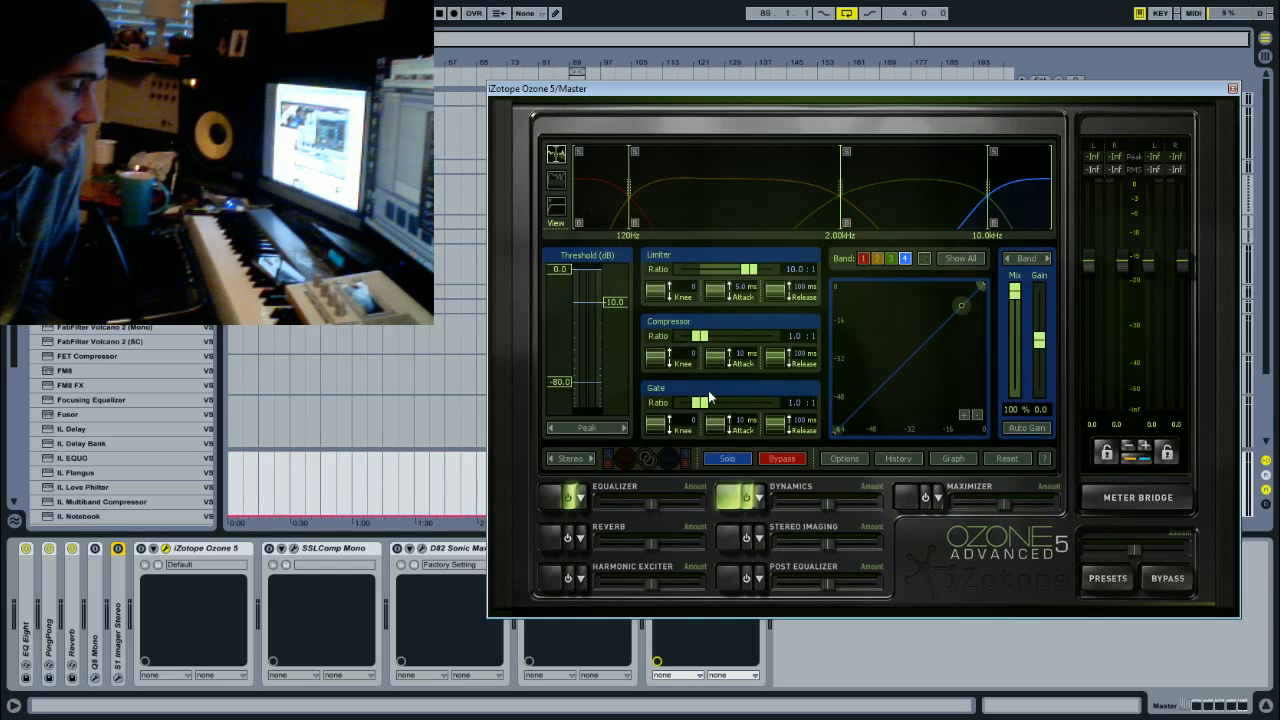
left_click(601, 170)
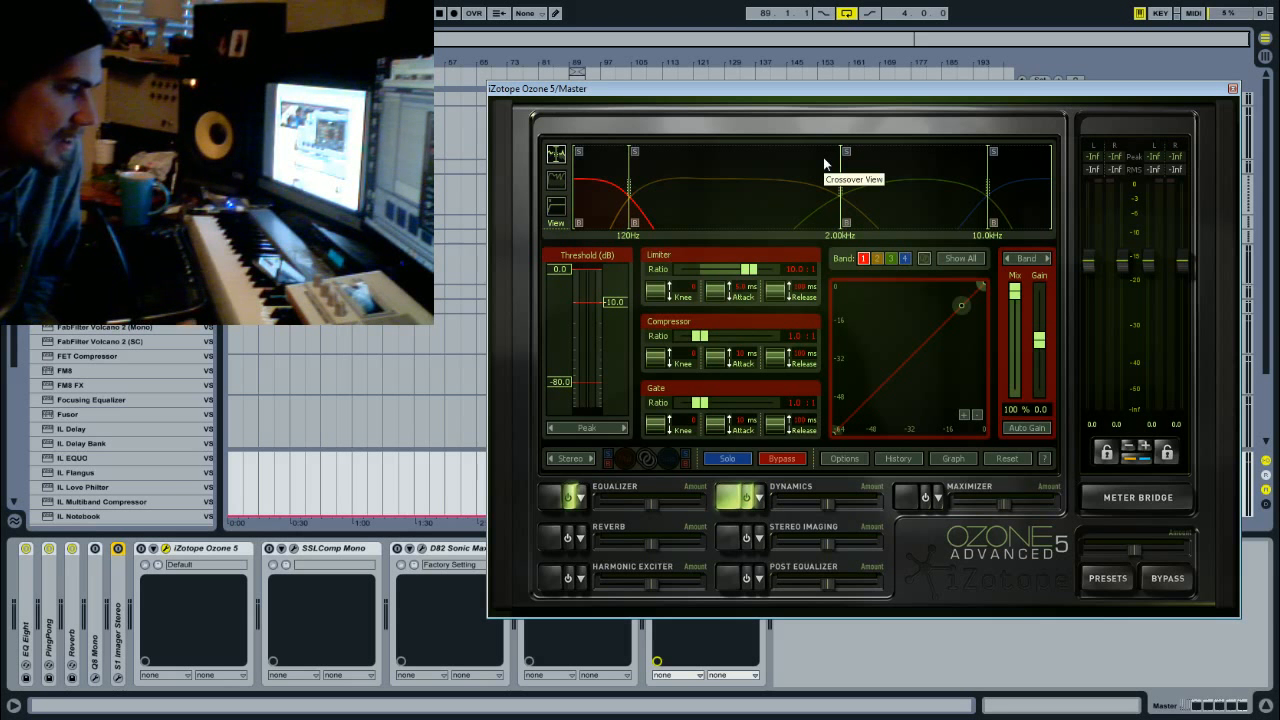
left_click(1033, 175)
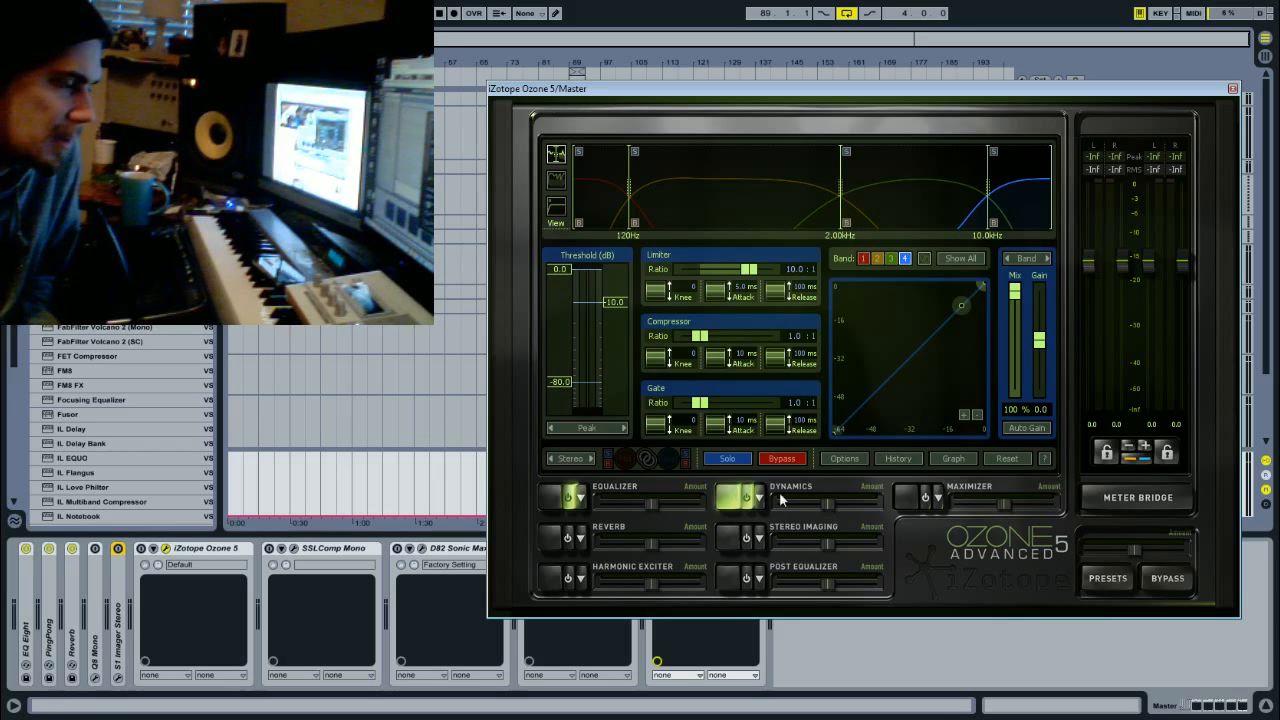
Enable Stereo Imaging and set the widths of bands 1 to 4 to about -67.2, -39.1, -29.7 and 51.6 %
left_click(735, 537)
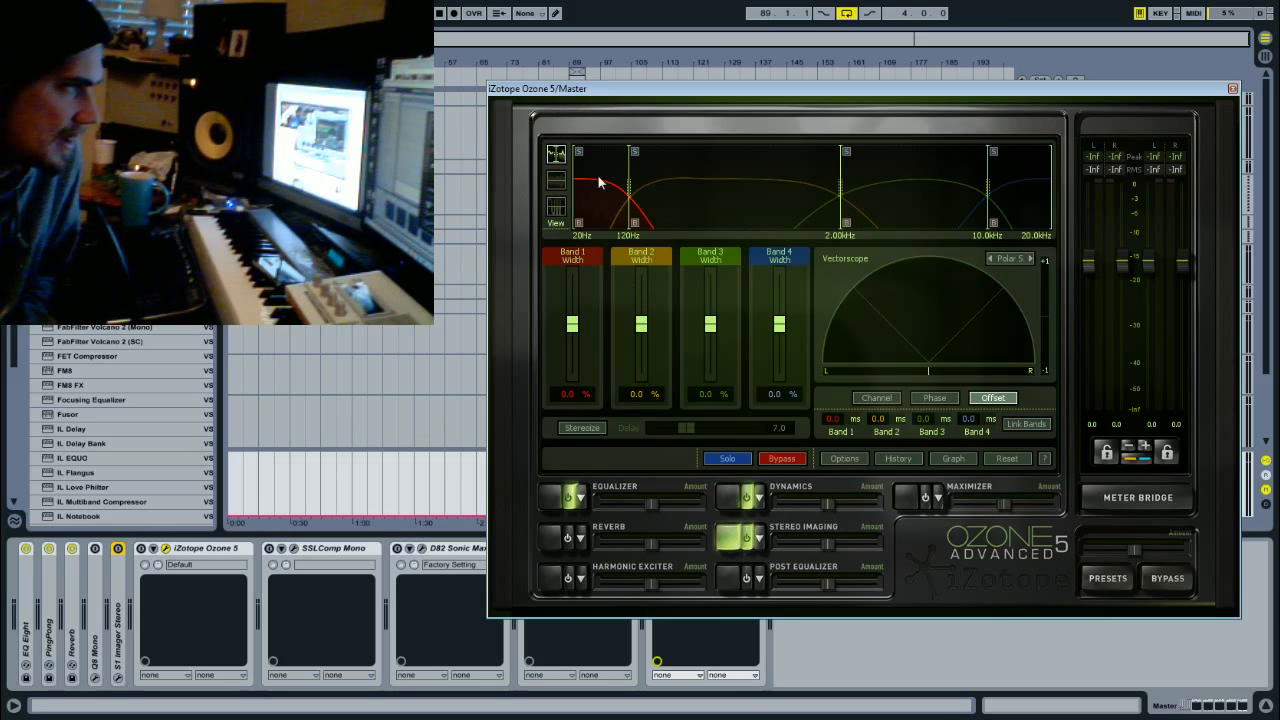
left_click_drag(572, 323, 572, 356)
left_click_drag(641, 325, 574, 362)
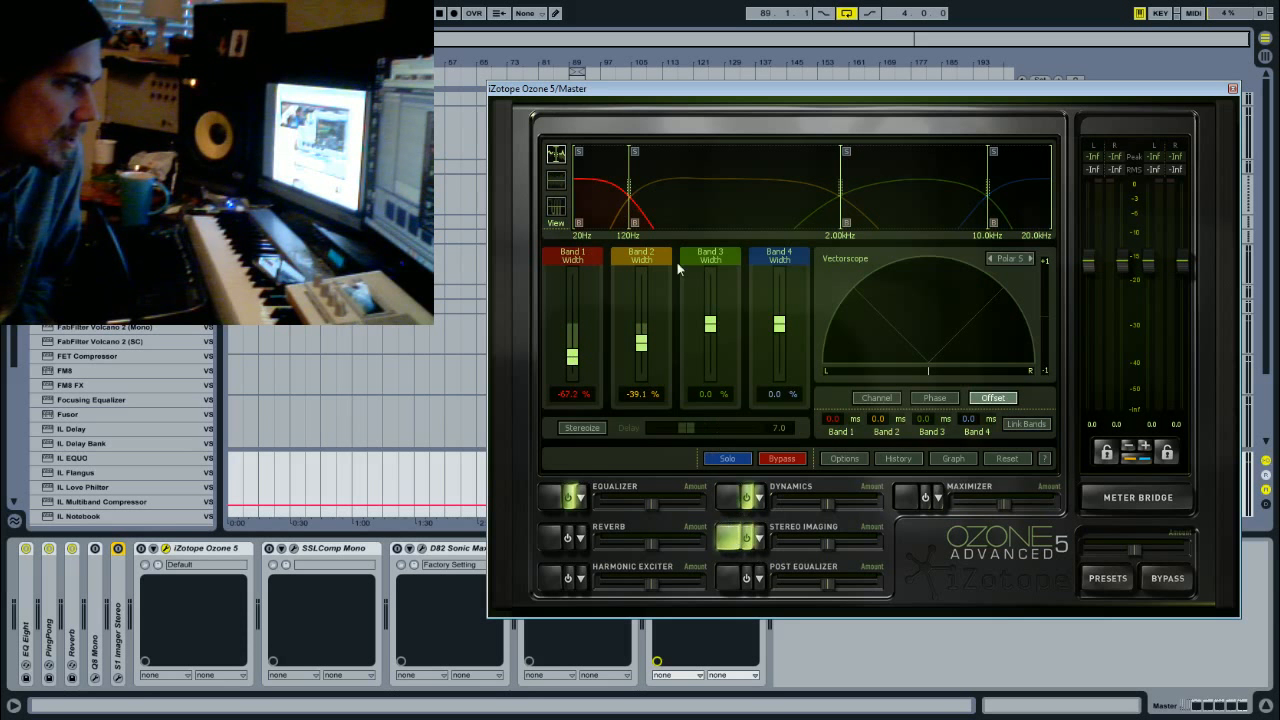
left_click_drag(713, 329, 710, 309)
left_click_drag(780, 331, 714, 343)
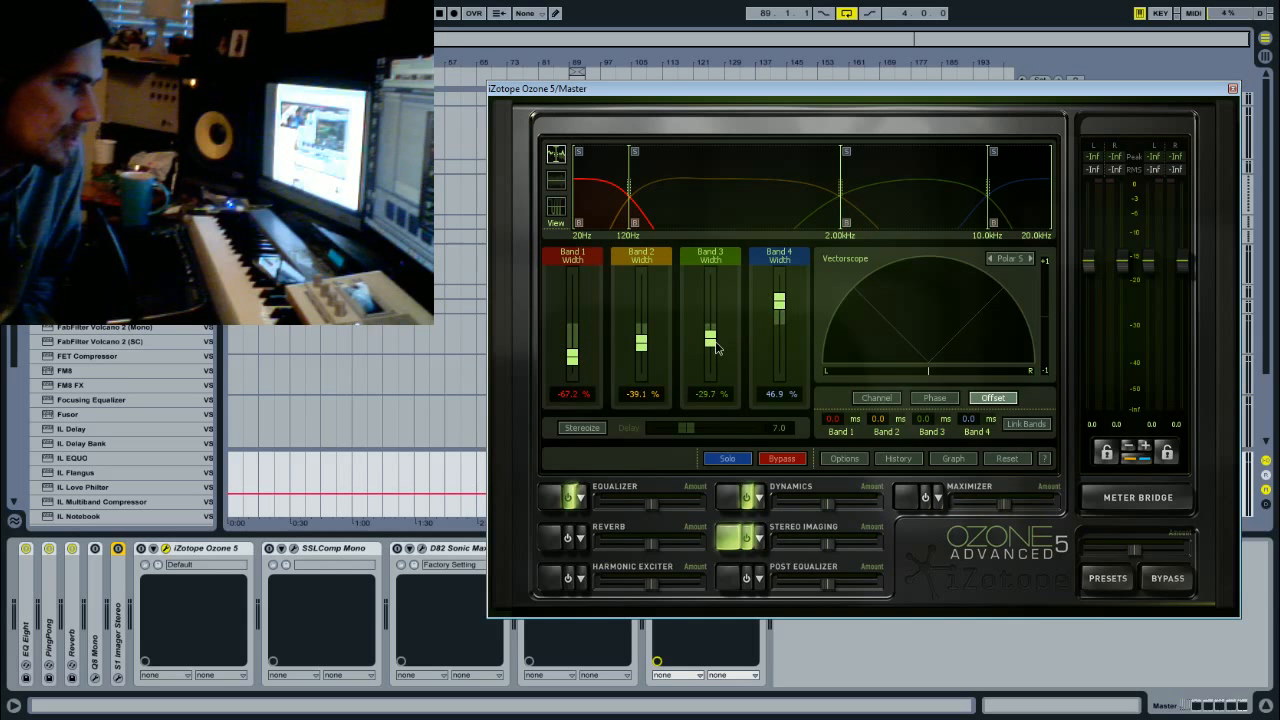
mouse_move(779, 307)
left_mouse_down()
mouse_move(778, 333)
mouse_move(778, 305)
left_mouse_up()
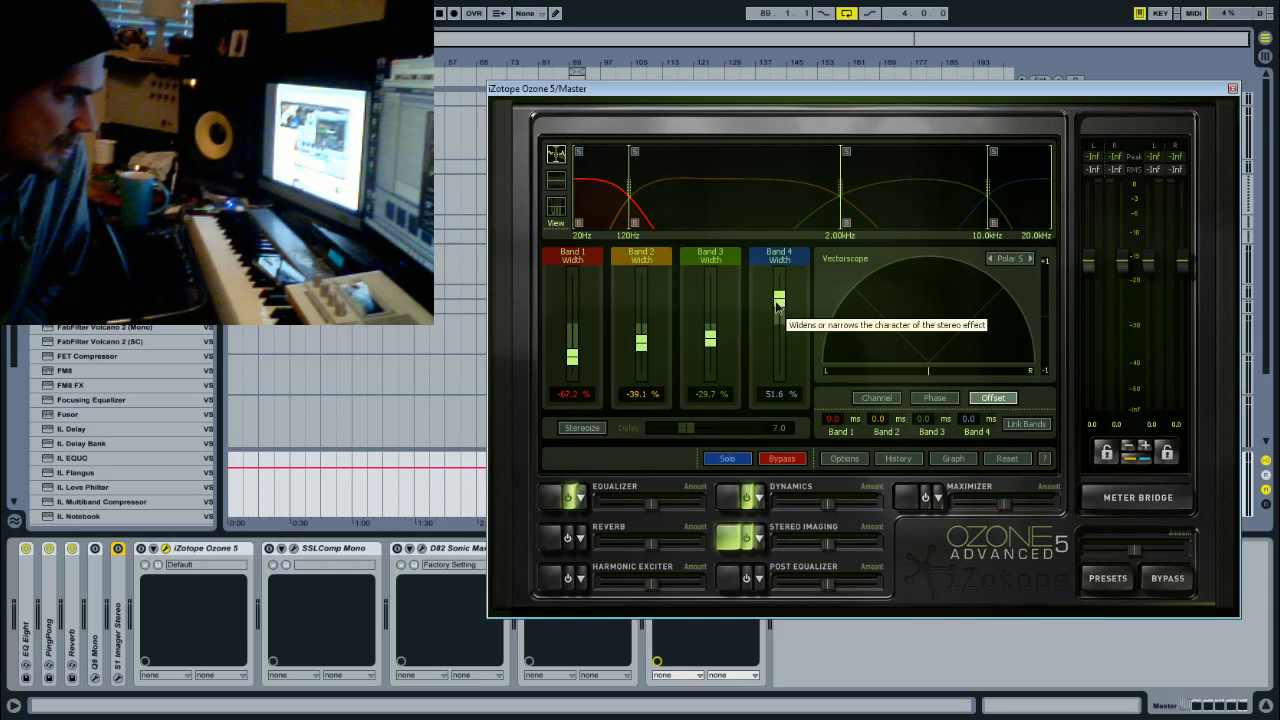
Bypass the Stereo Imaging module and close the Ozone 5 window
left_click(750, 541)
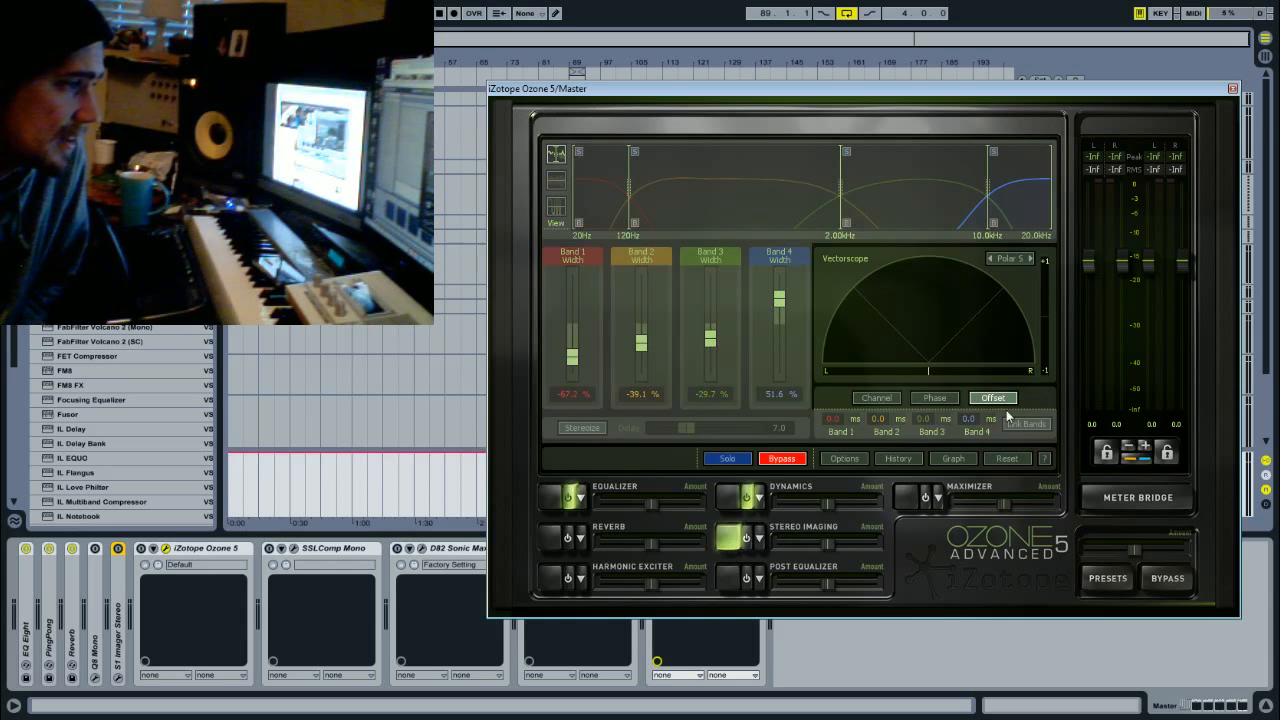
left_click(1232, 89)
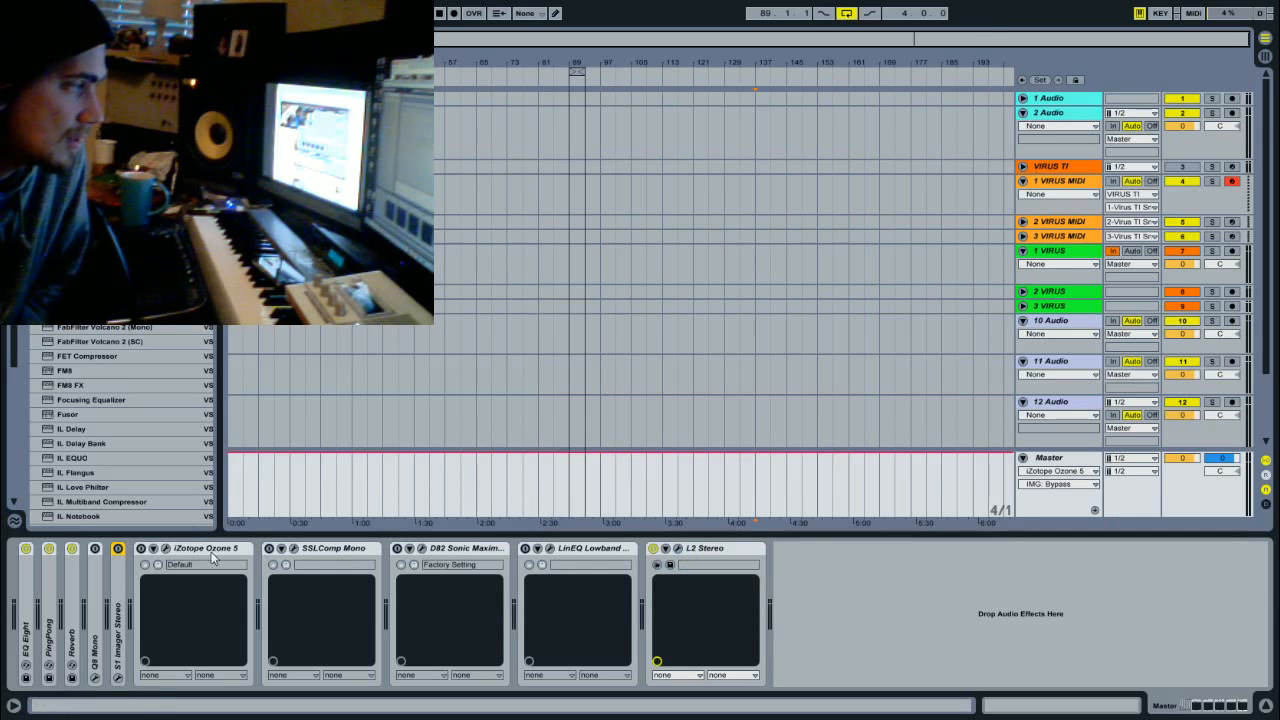
Open the SSLComp Mono compressor on the Master track, reposition its window and try out its threshold control
left_click(293, 550)
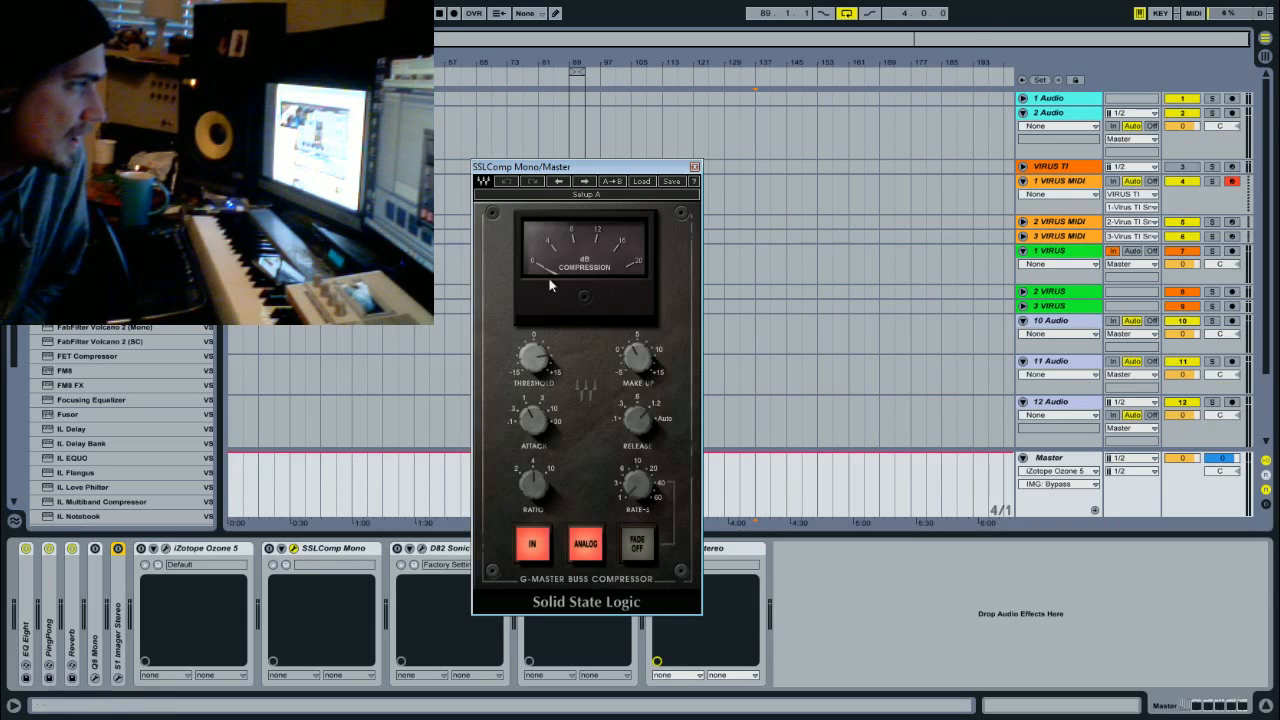
left_click_drag(644, 168, 683, 128)
left_click_drag(572, 316, 572, 326)
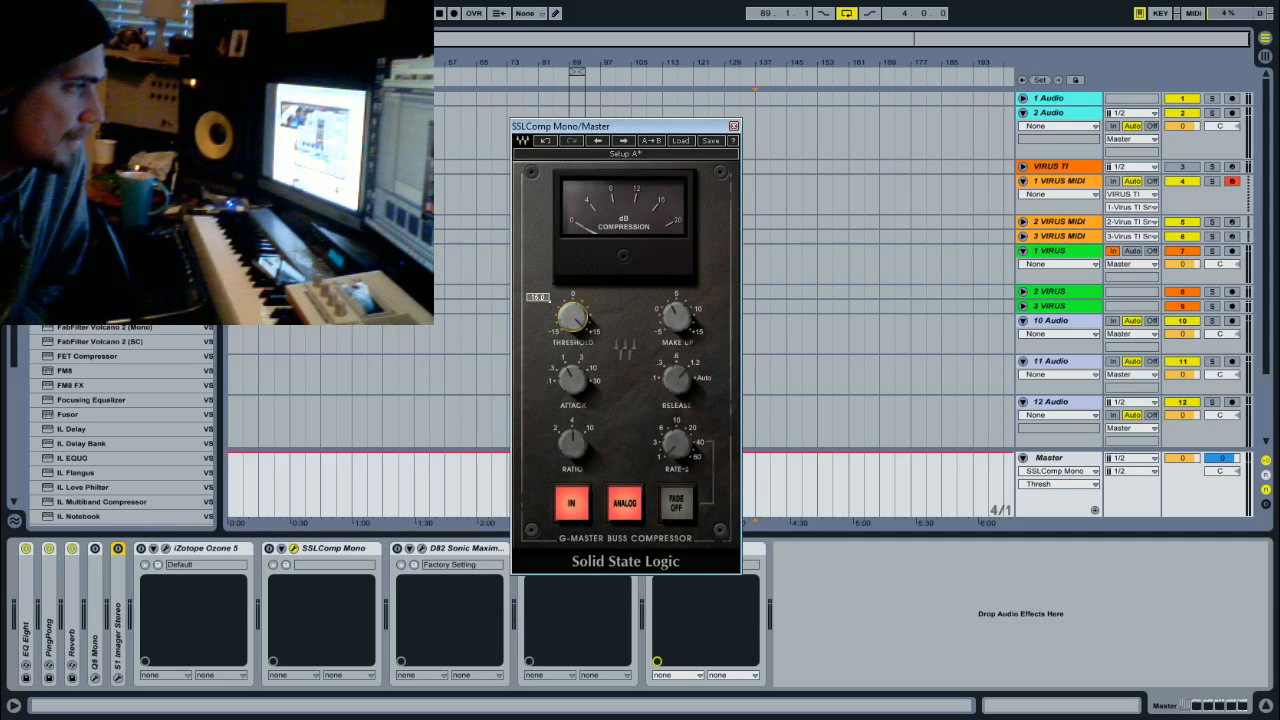
left_click(572, 443)
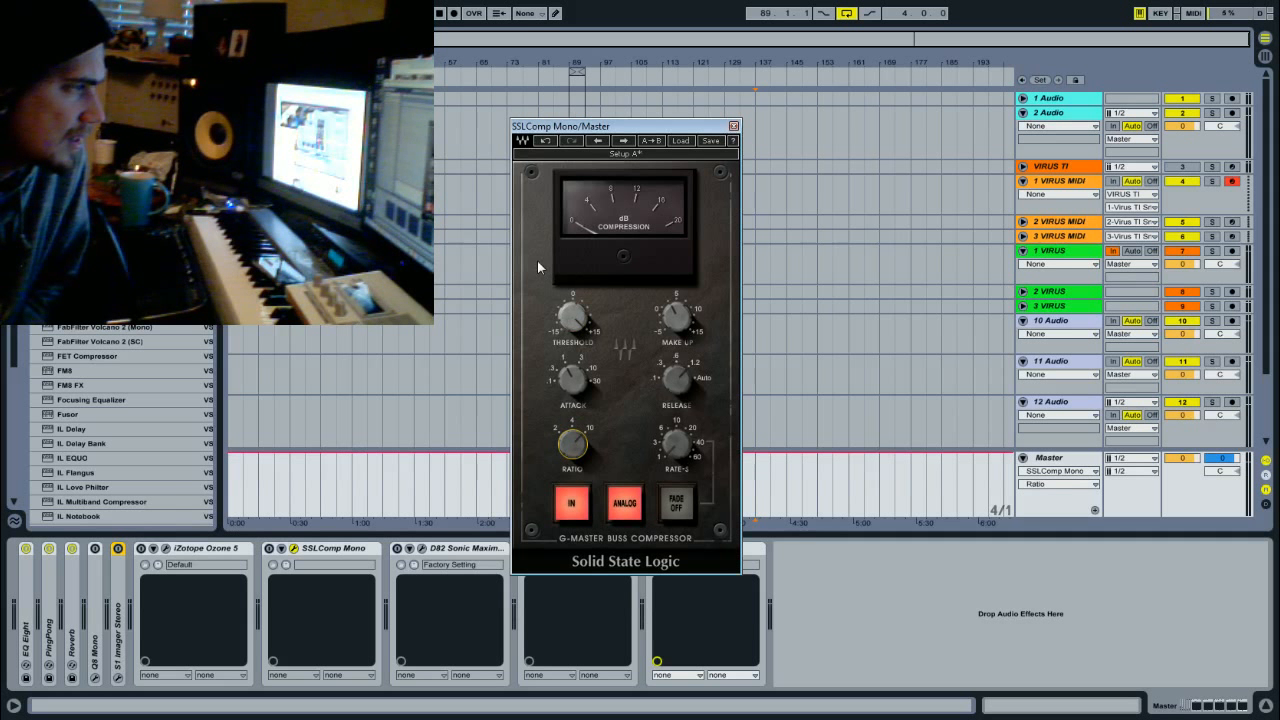
mouse_move(572, 317)
left_mouse_down()
mouse_move(572, 328)
mouse_move(572, 302)
left_mouse_up()
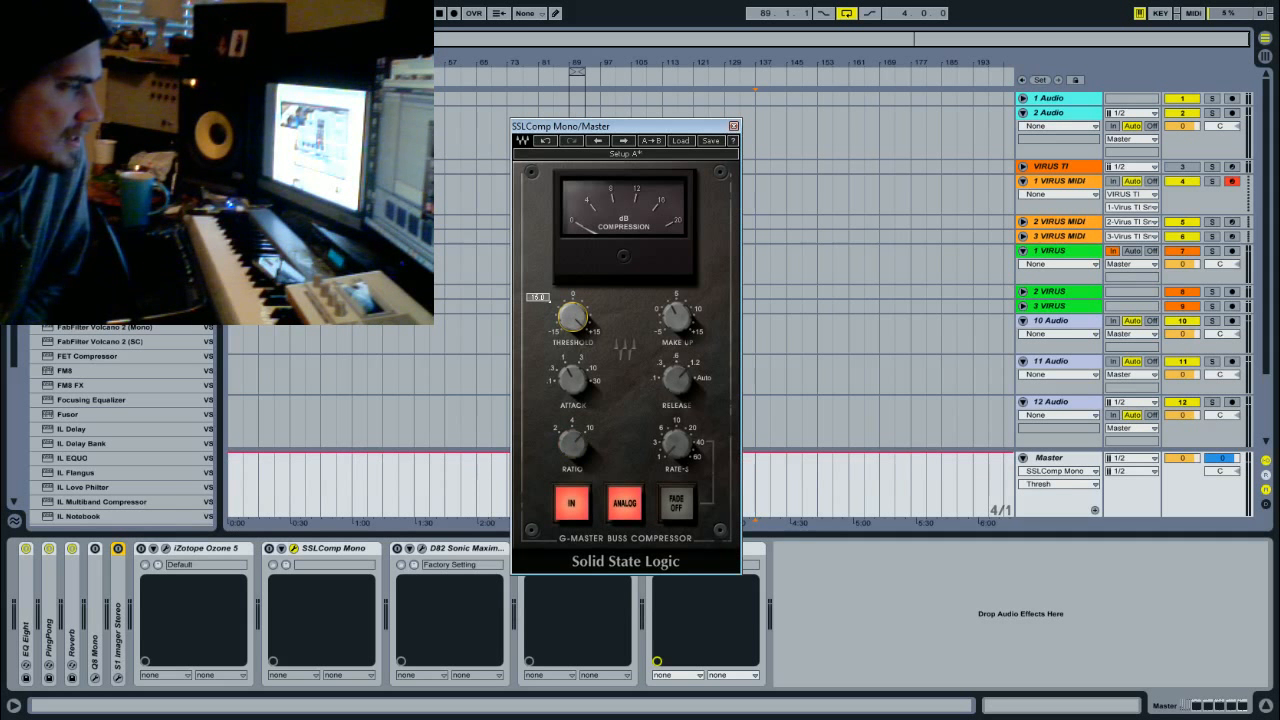
mouse_move(572, 317)
left_mouse_down()
mouse_move(572, 345)
mouse_move(572, 302)
left_mouse_up()
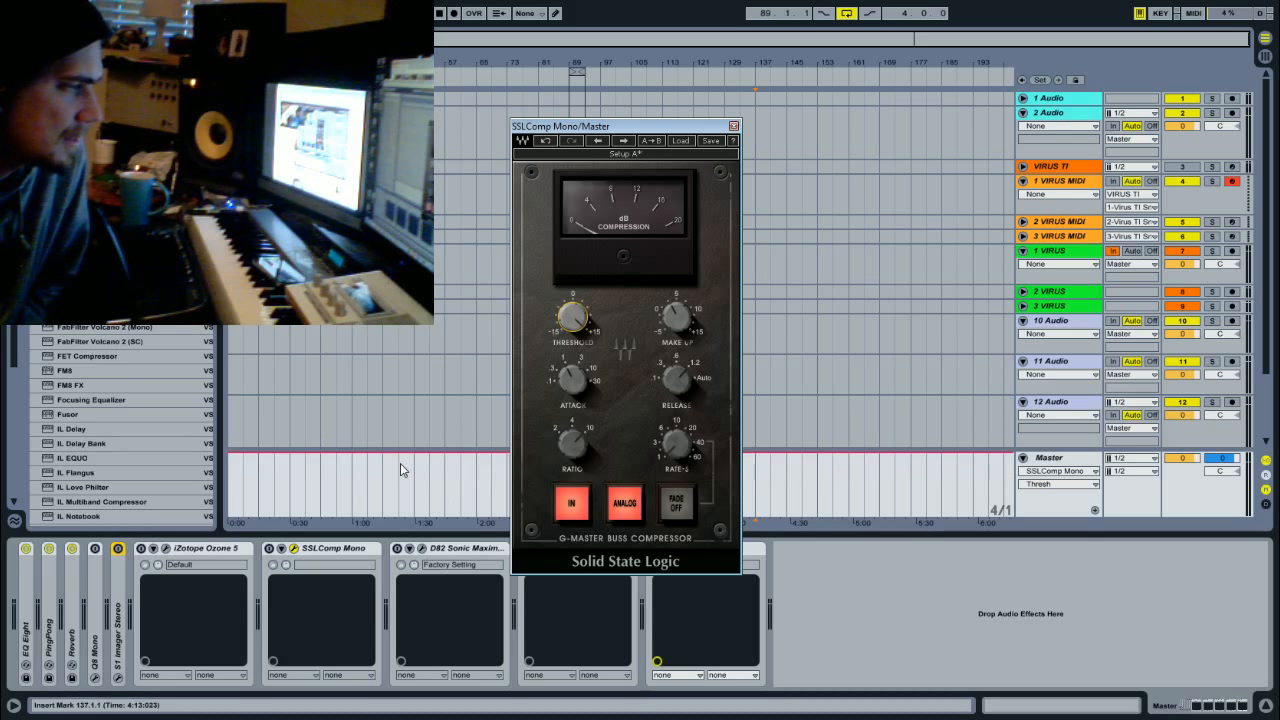
Reopen Ozone 5 to compare its Dynamics module with the SSLComp Mono compressor, and close the Ozone 5 window
left_click(192, 551)
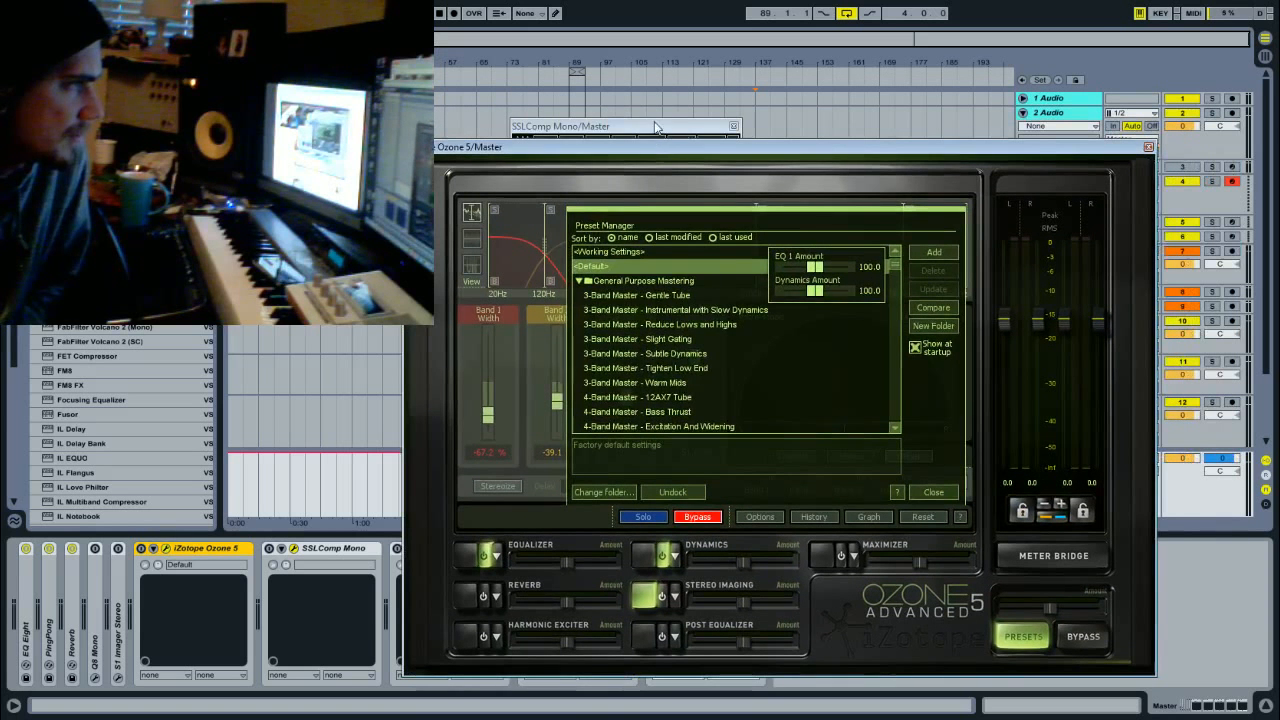
left_click(935, 495)
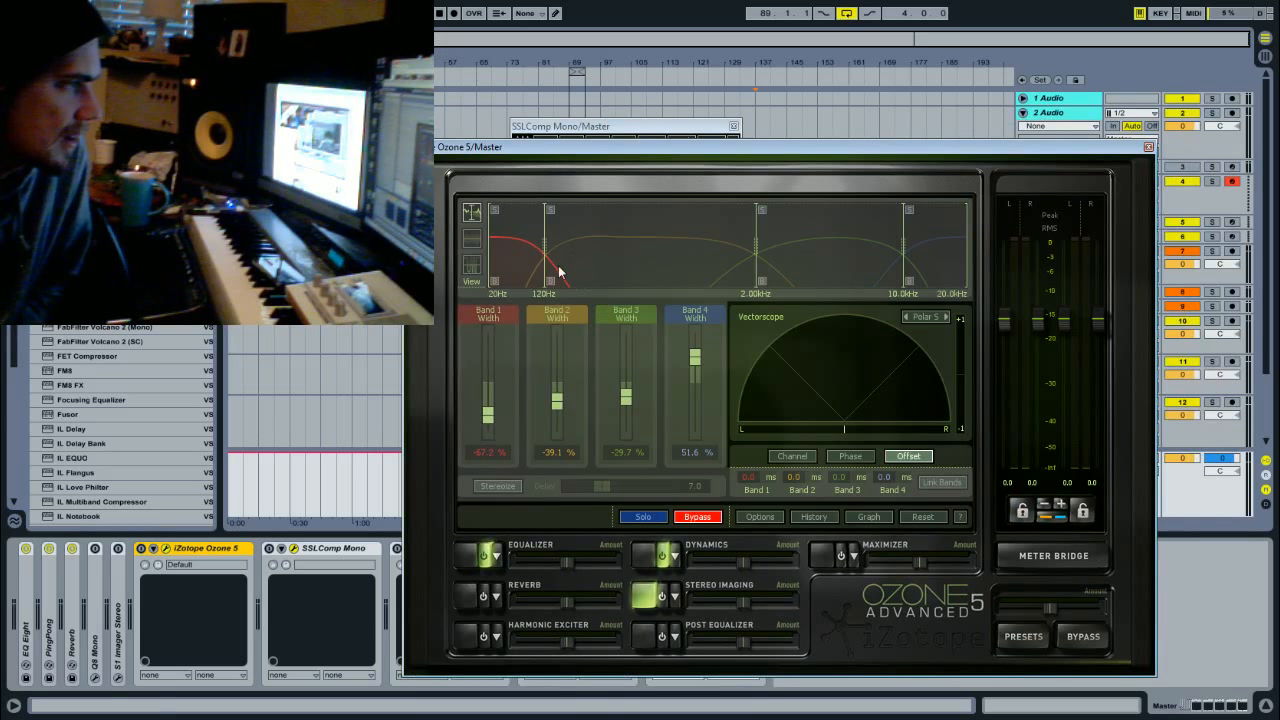
left_click(656, 555)
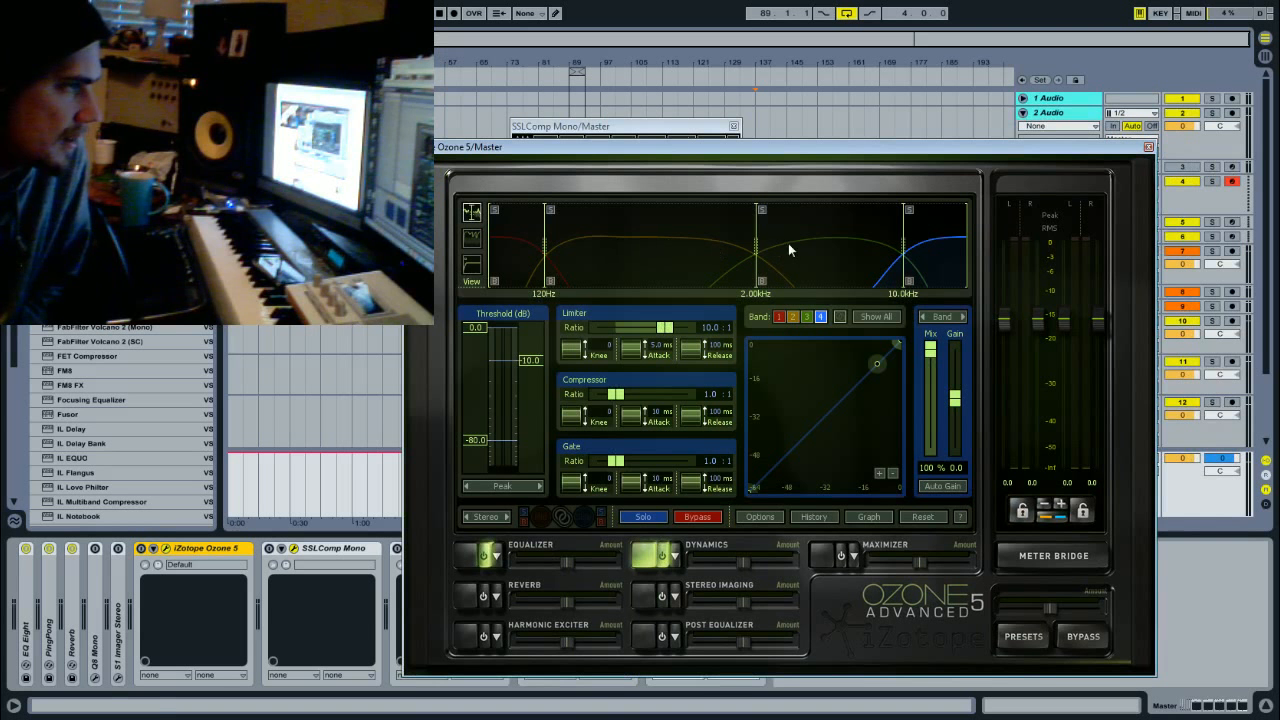
left_click(582, 126)
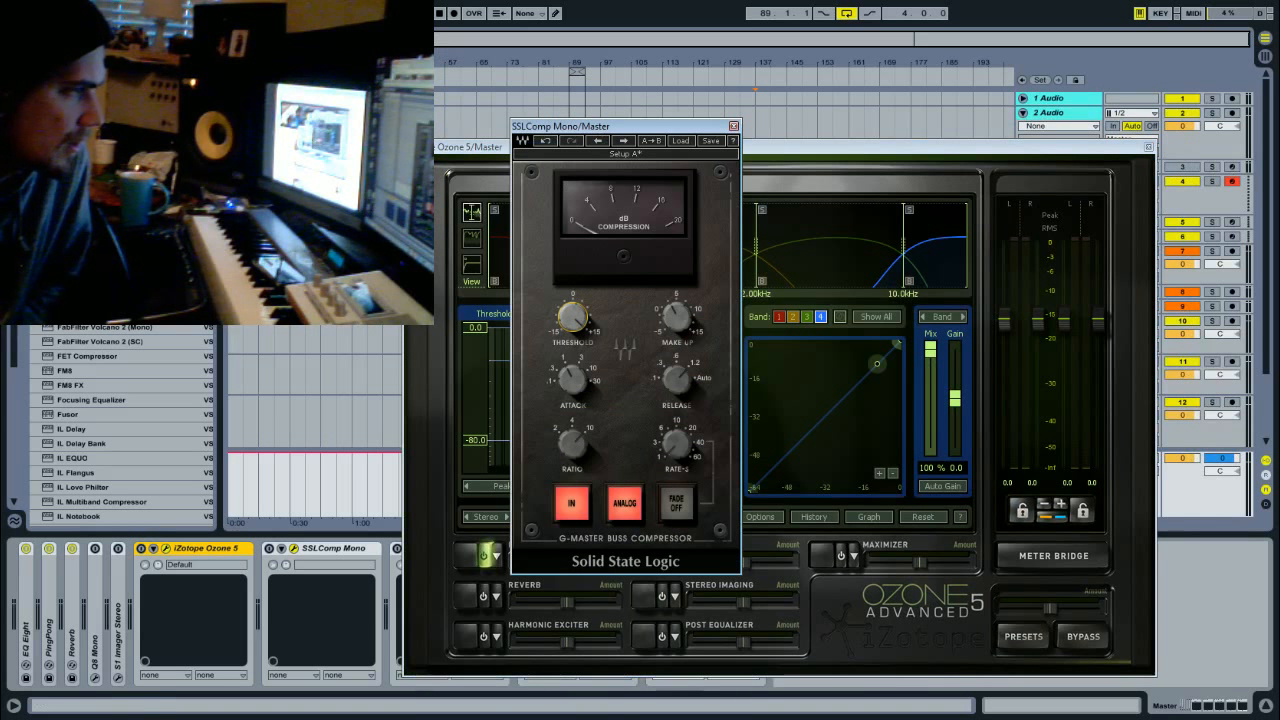
left_click(645, 145)
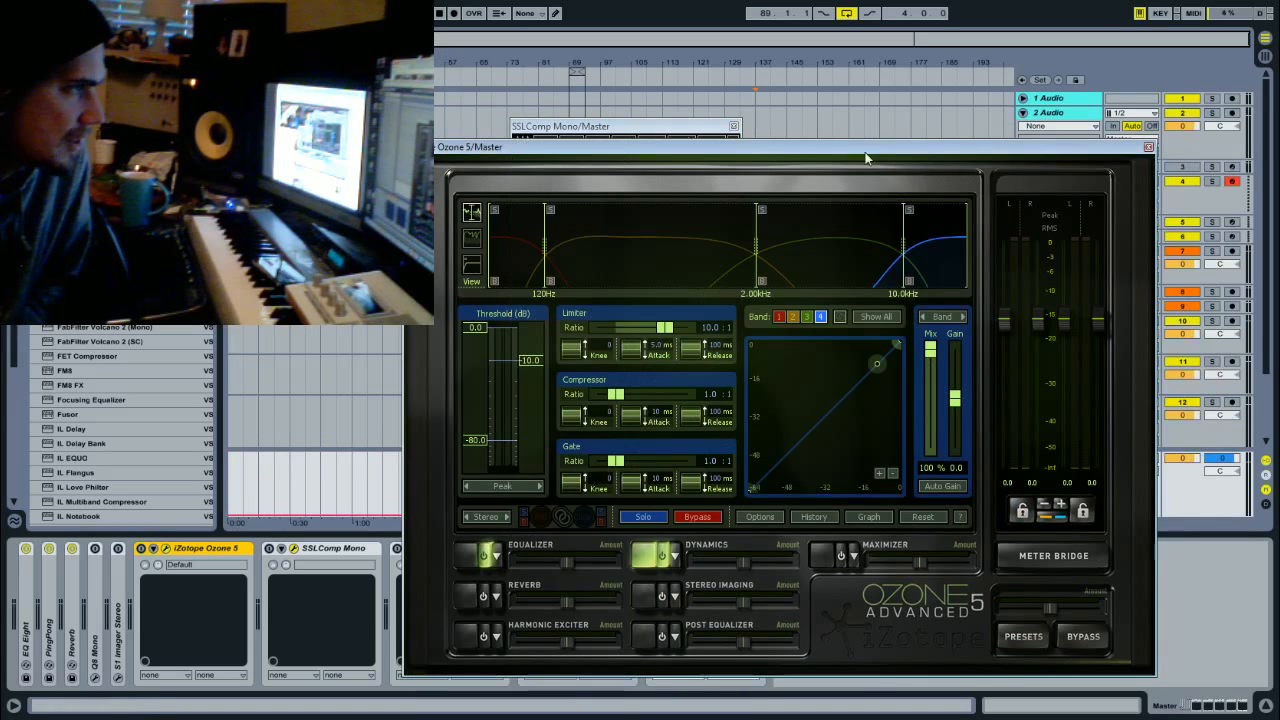
left_click_drag(645, 140, 699, 155)
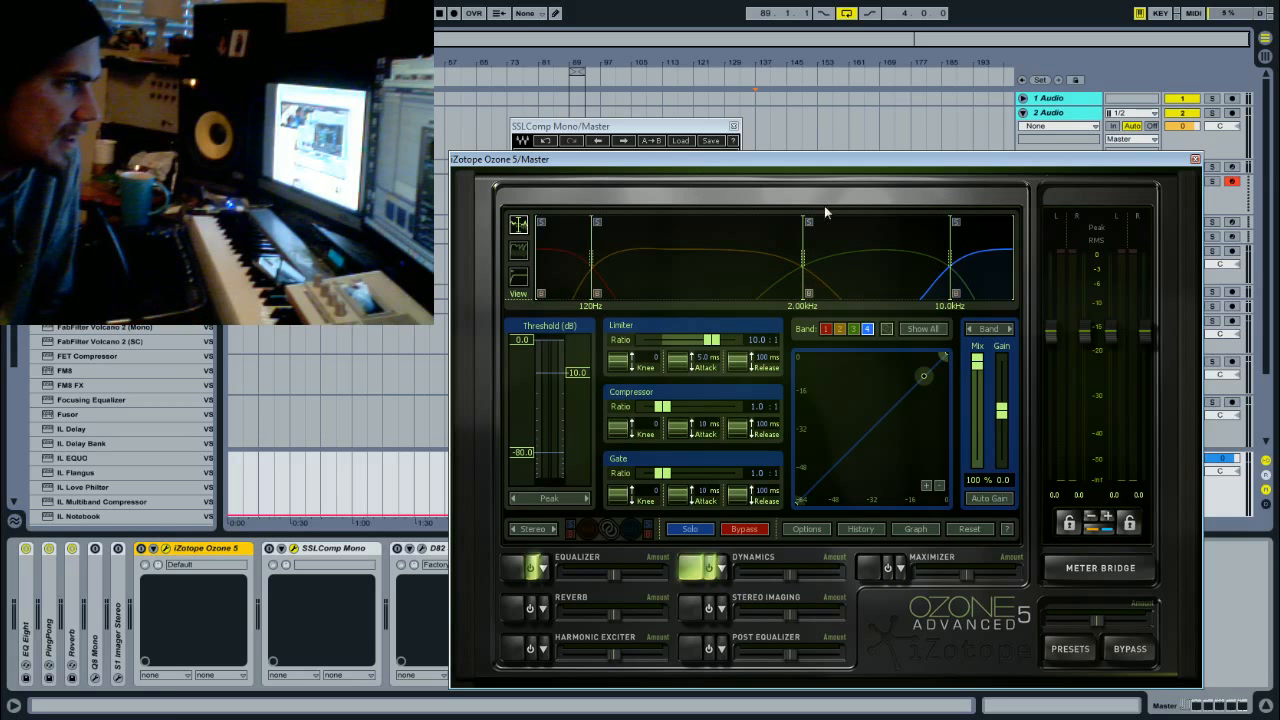
left_click(1195, 159)
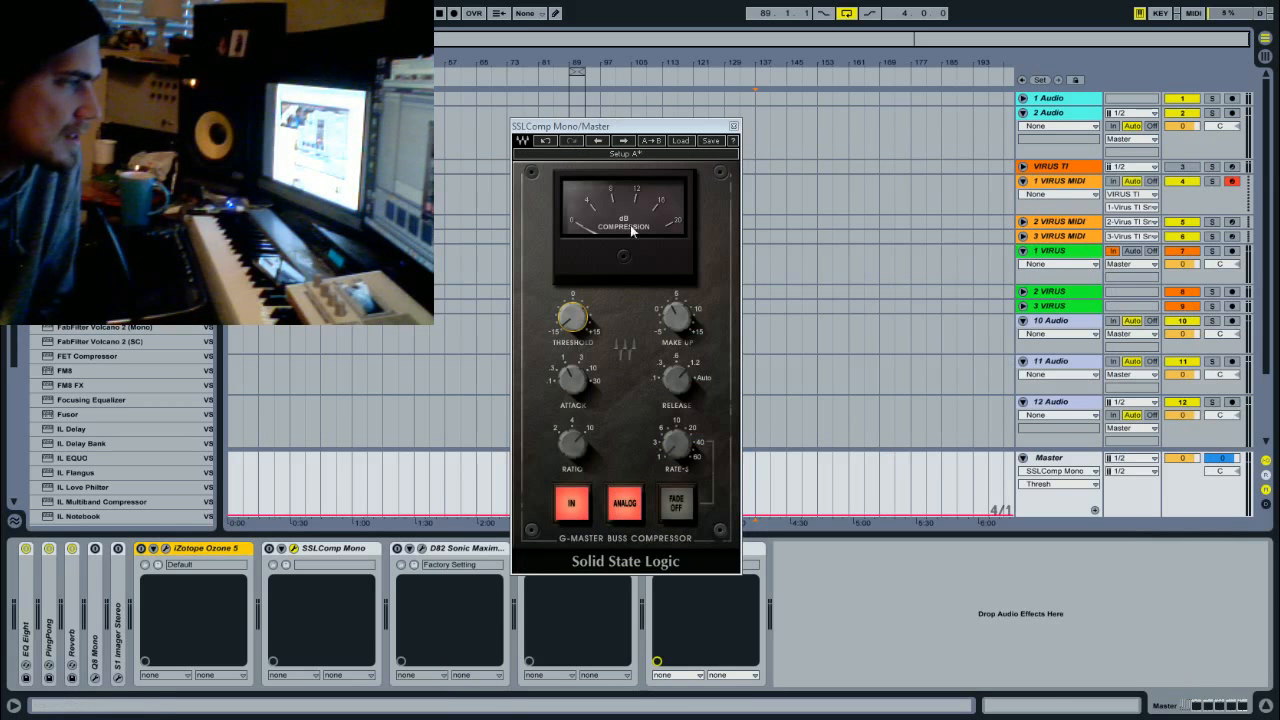
Set the SSLComp Mono's threshold near the low end of its range and close its window
mouse_move(573, 317)
left_mouse_down()
mouse_move(573, 280)
mouse_move(573, 311)
left_mouse_up()
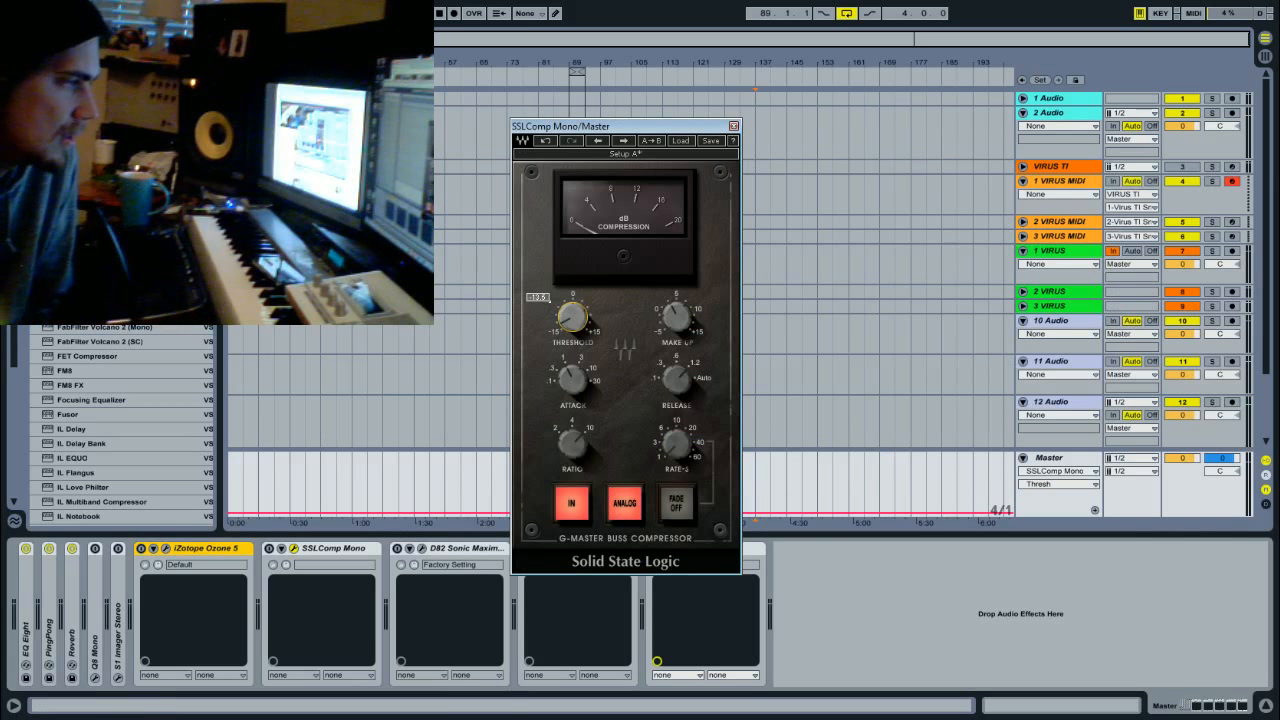
left_click(733, 125)
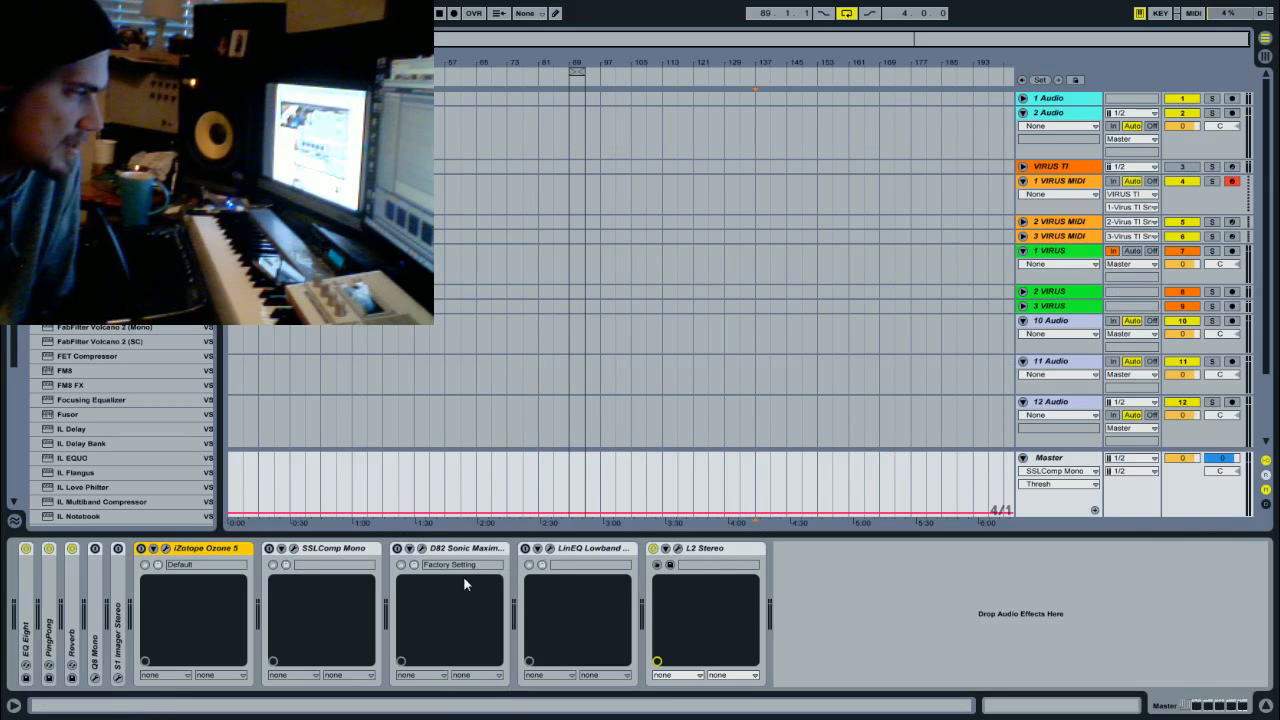
Switch on the D82 Sonic Maximizer, open its window and move it lower over the arrangement
left_click(397, 548)
left_click(421, 548)
left_click_drag(722, 190, 706, 303)
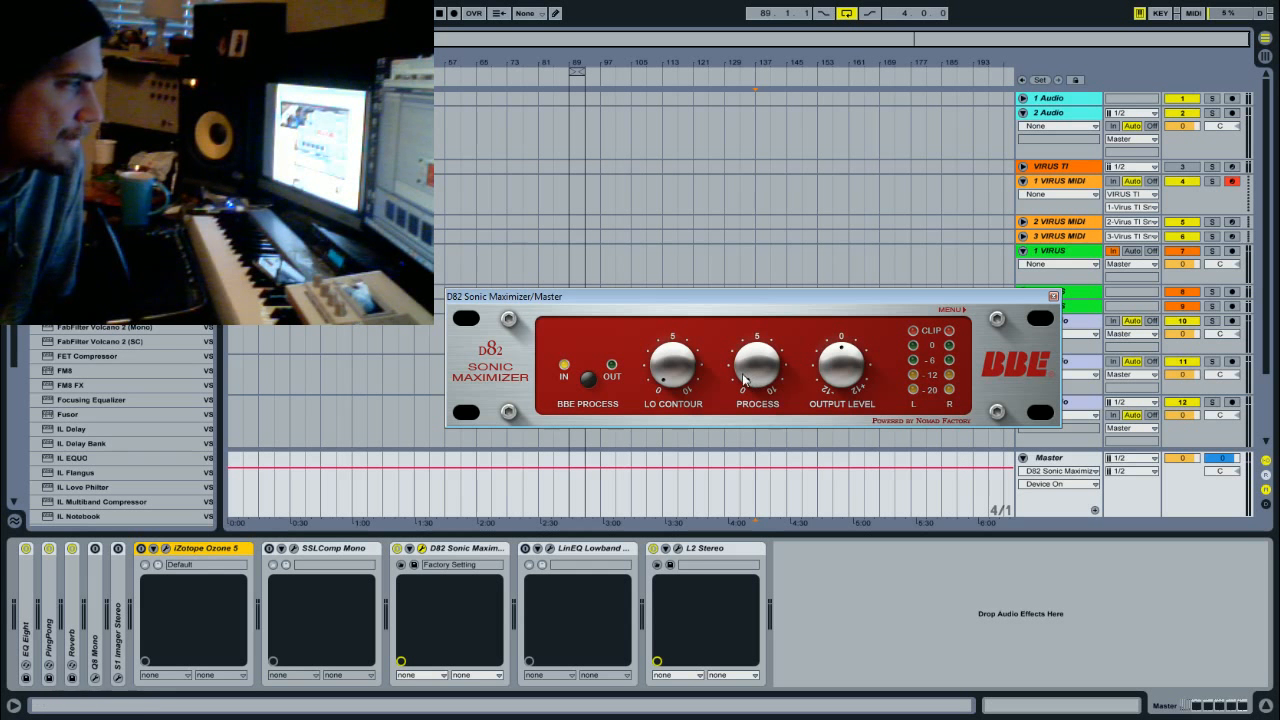
Reposition the Sonic Maximizer window, try out its Process control and leave it at minimum, and close the window
mouse_move(645, 298)
left_mouse_down()
mouse_move(665, 306)
mouse_move(650, 312)
left_mouse_up()
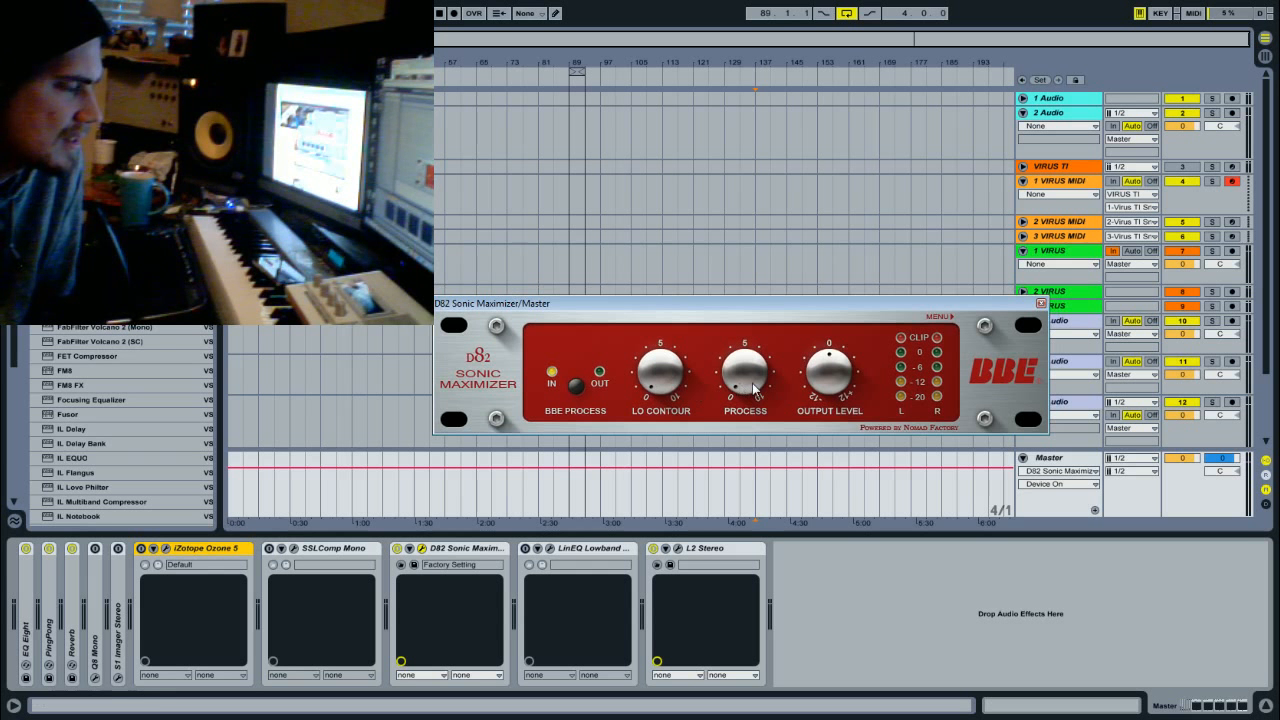
left_click_drag(750, 385, 790, 378)
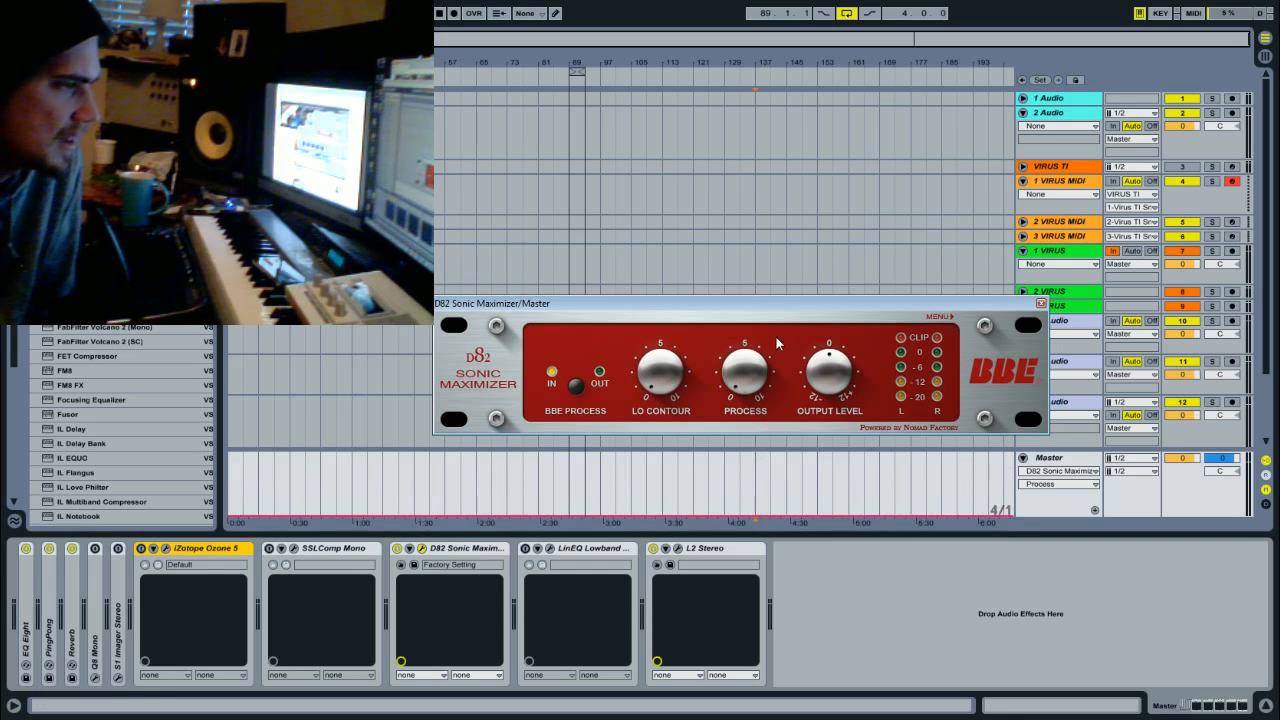
left_click_drag(844, 309, 811, 318)
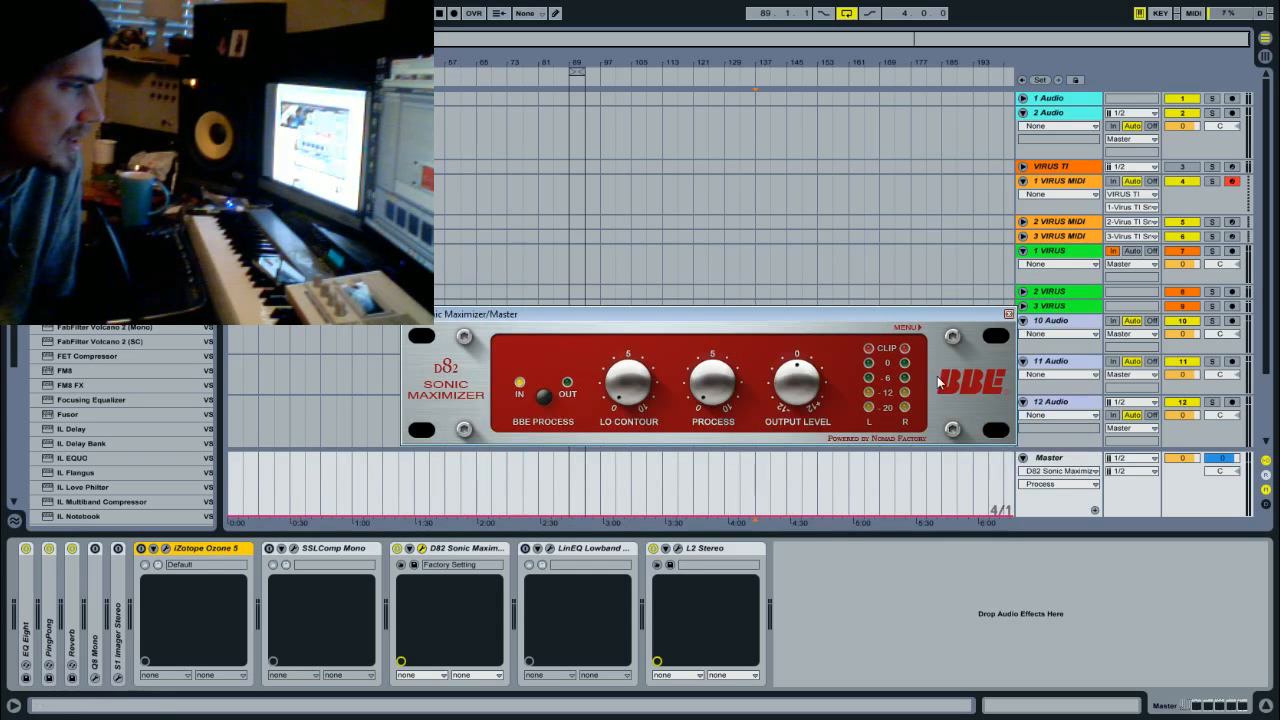
left_click(1008, 314)
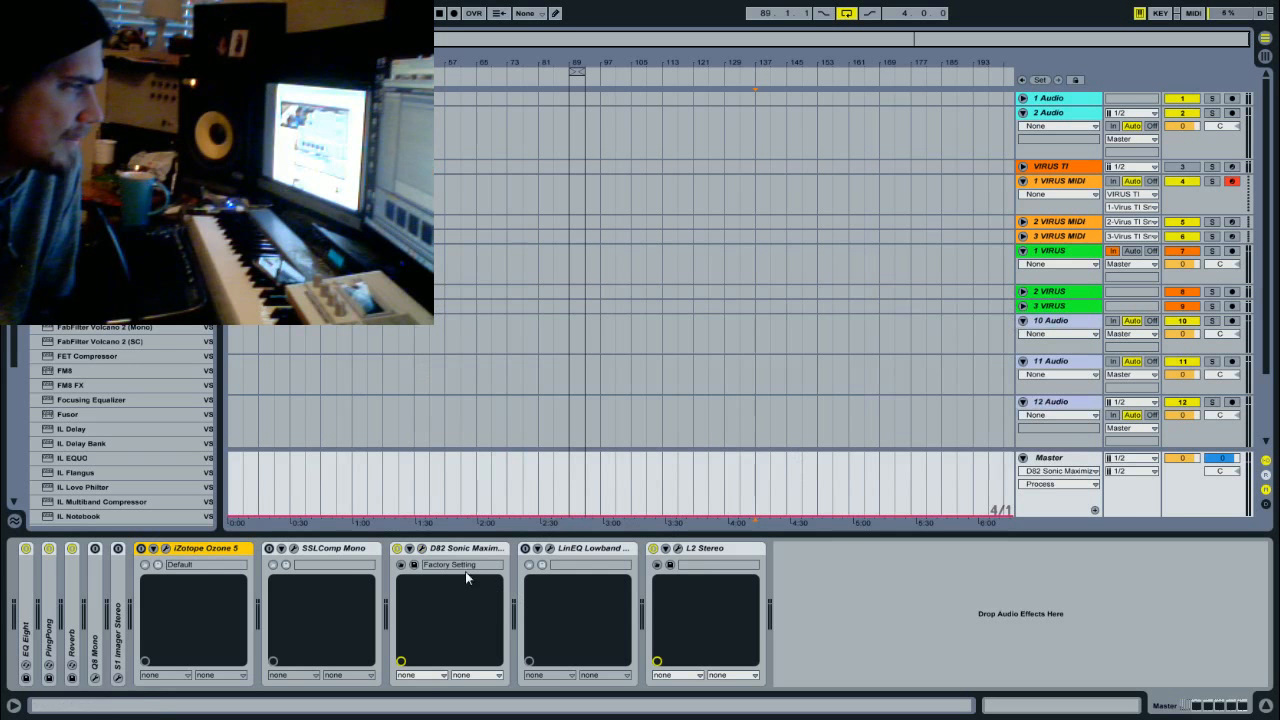
Switch on the LinEQ Lowband equalizer in place of the Sonic Maximizer, view its low-cut curve and close its window
left_click(550, 548)
left_click_drag(398, 351, 625, 214)
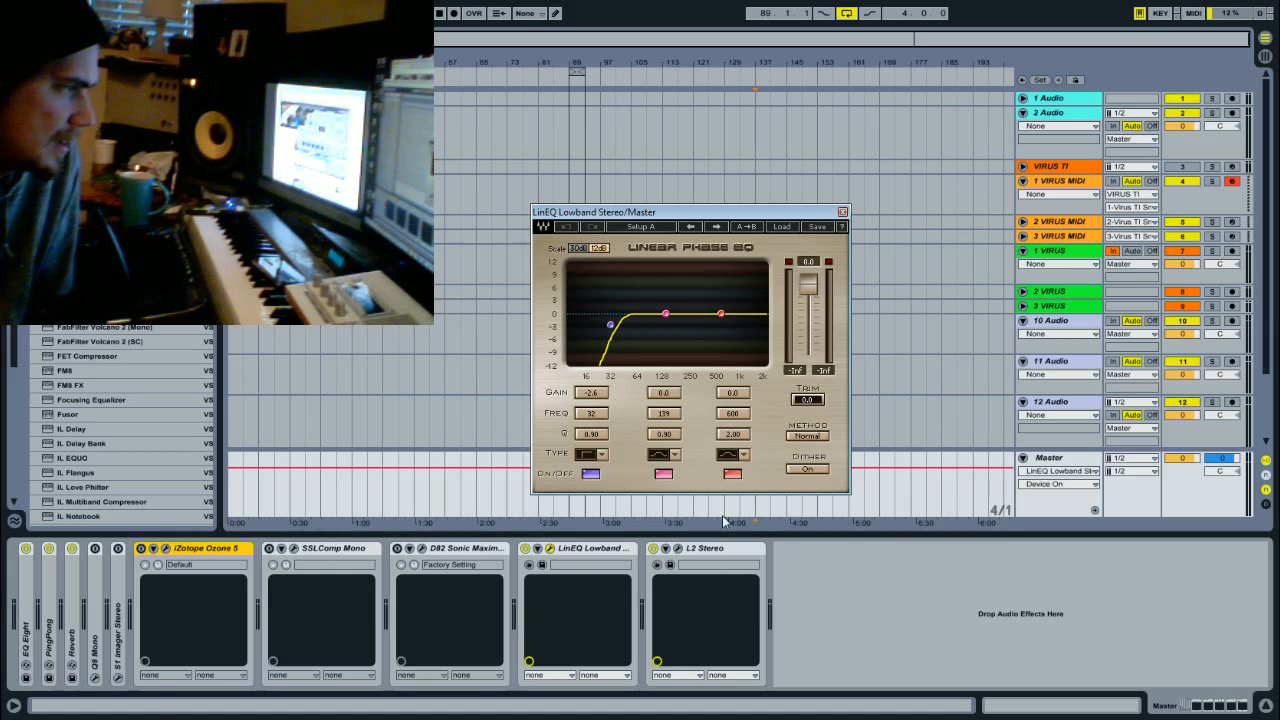
left_click(842, 211)
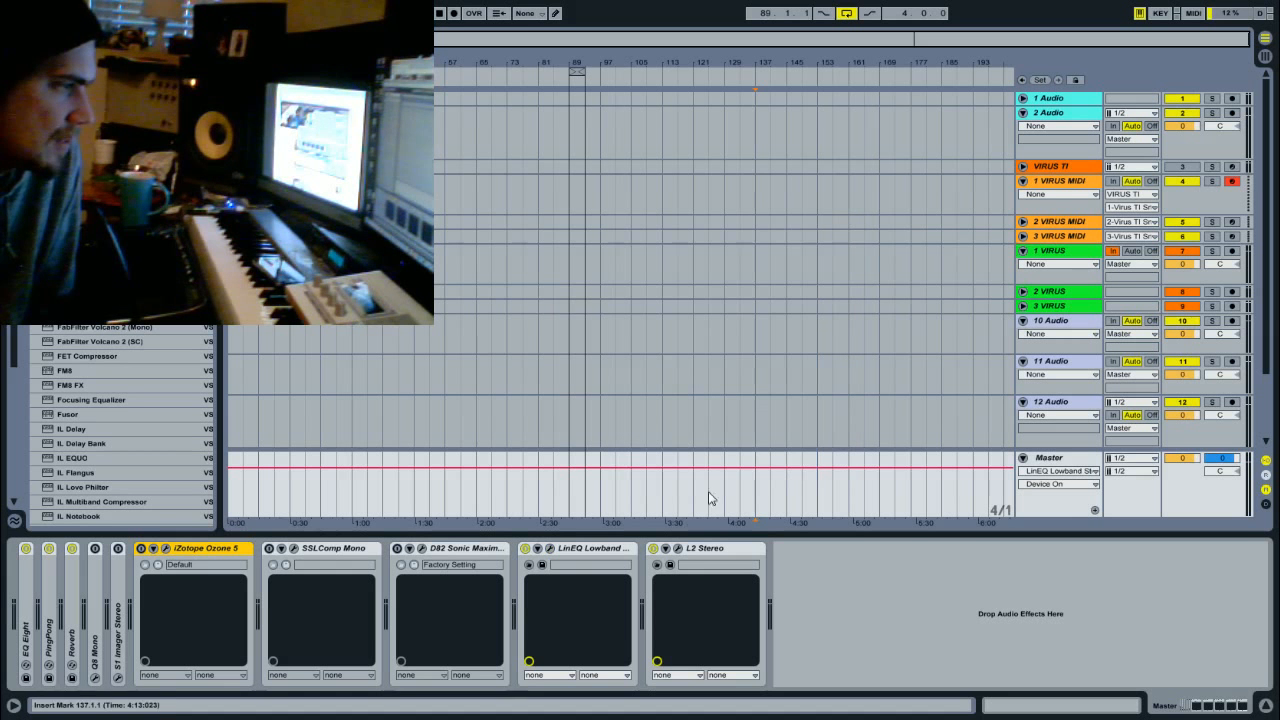
Open the L2 Stereo limiter on the Master track and reposition its window over the arrangement
left_click(677, 549)
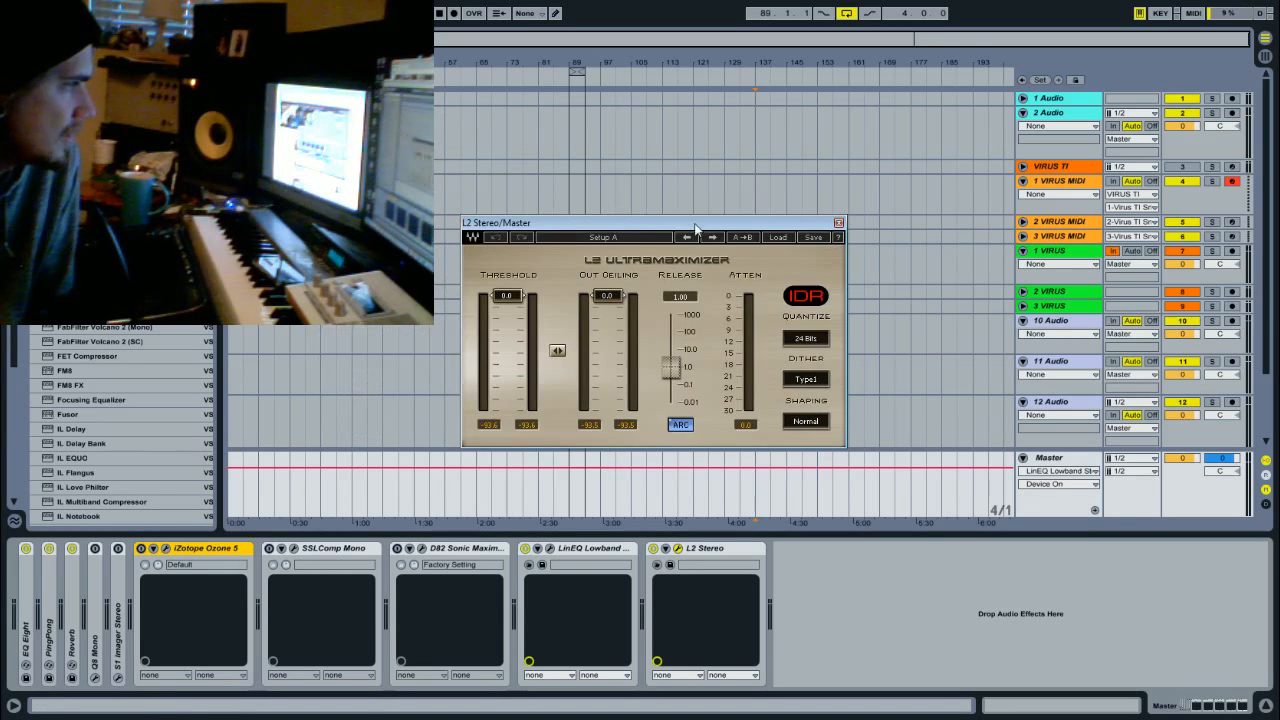
left_click_drag(696, 229, 712, 230)
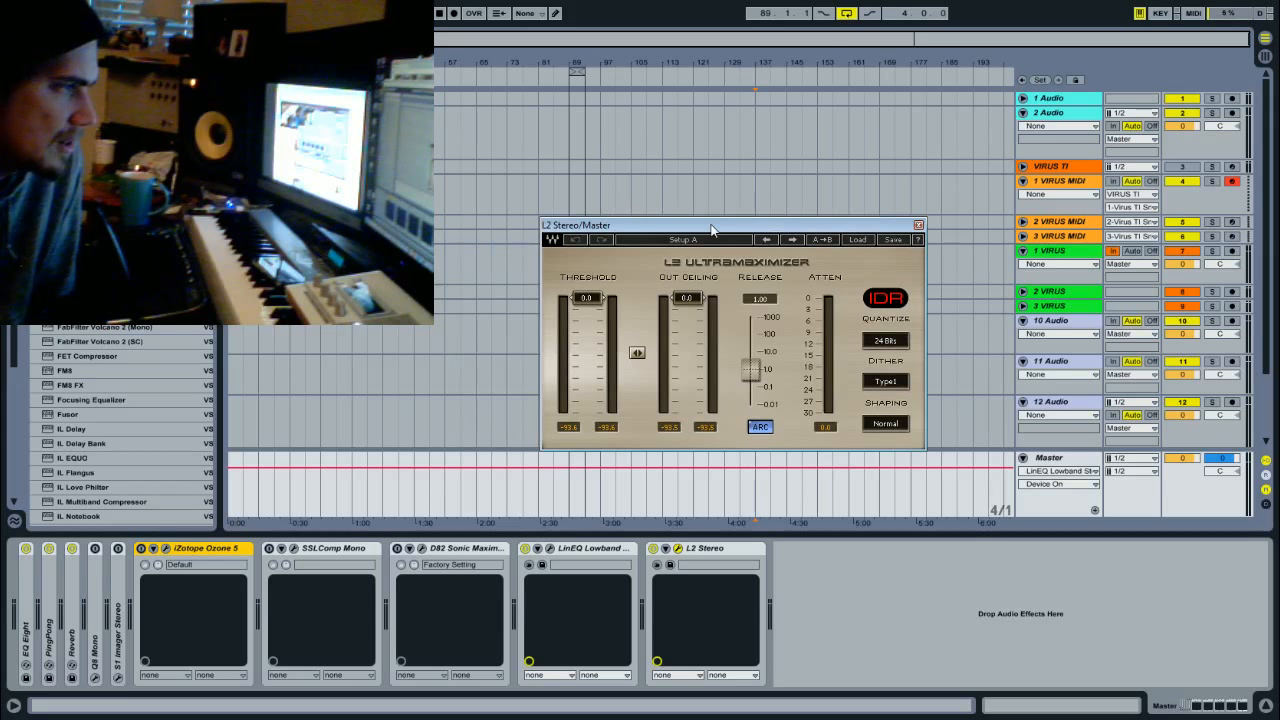
left_click_drag(712, 230, 715, 218)
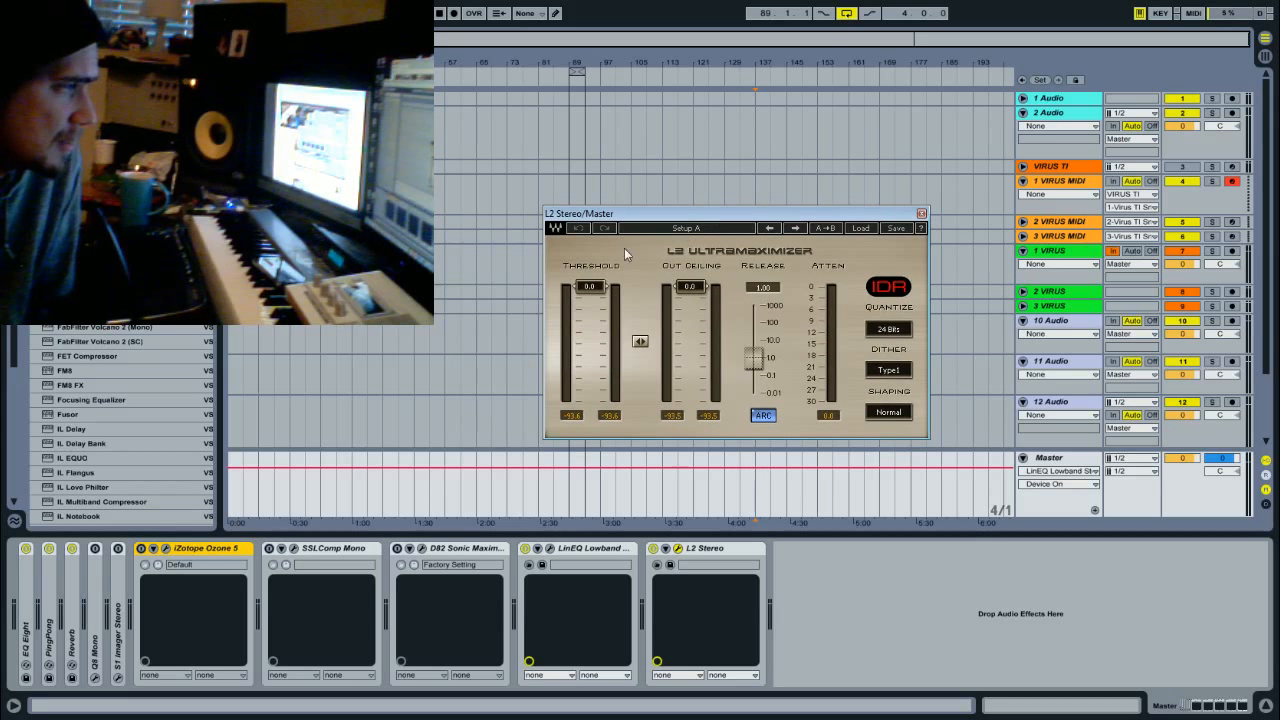
left_click_drag(686, 212, 709, 235)
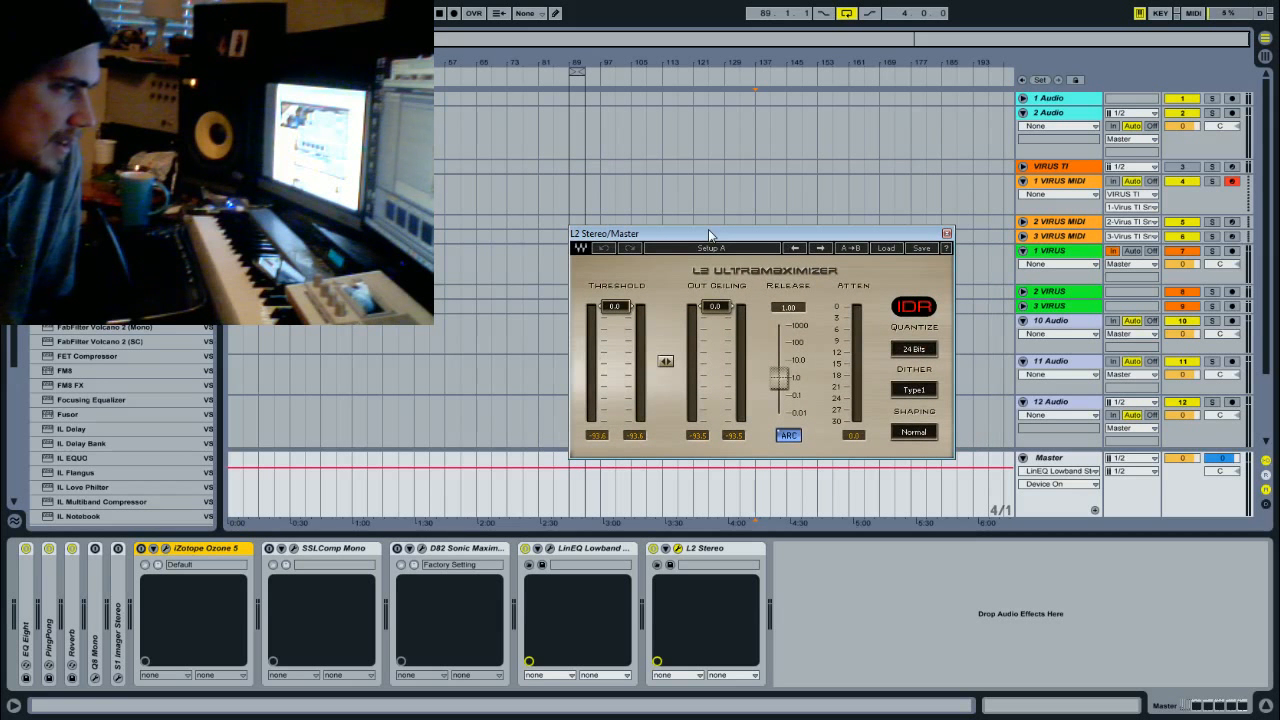
Try the L2 Ultramaximizer's threshold at -2.9 and -1.5, and lower it to -5.2
left_click_drag(627, 308, 628, 318)
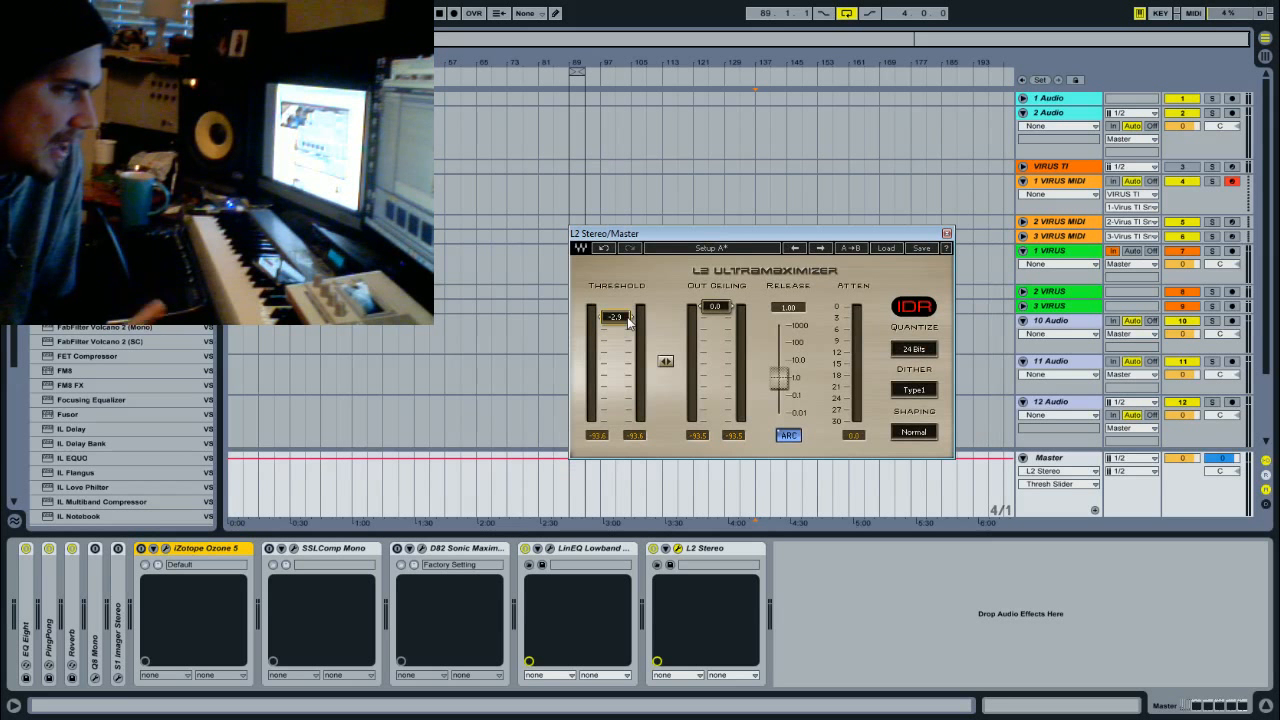
left_click_drag(626, 316, 622, 313)
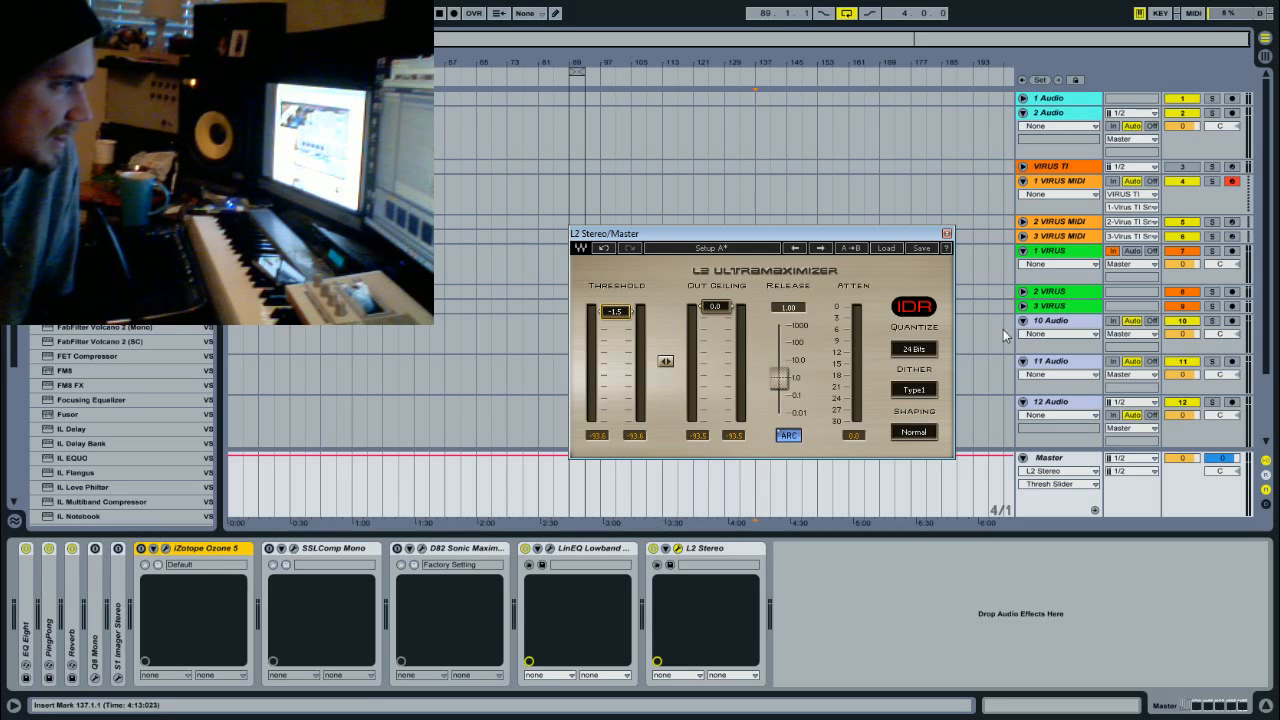
left_click_drag(616, 312, 616, 326)
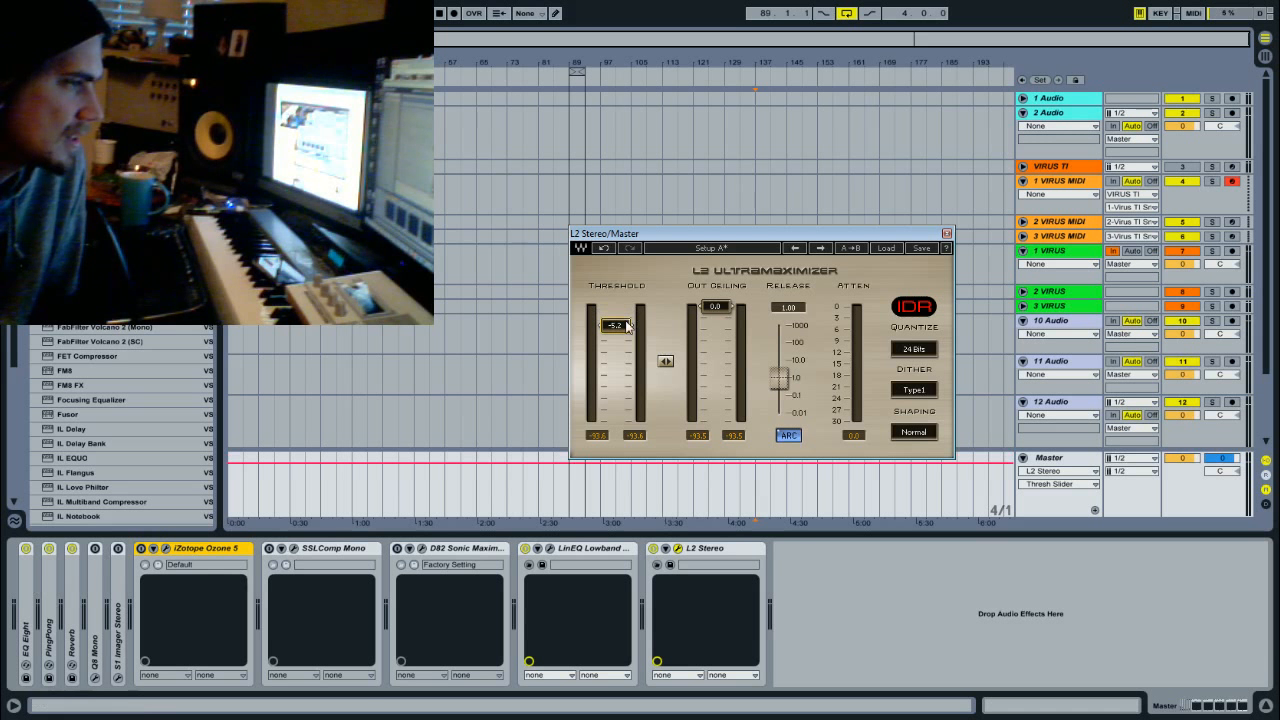